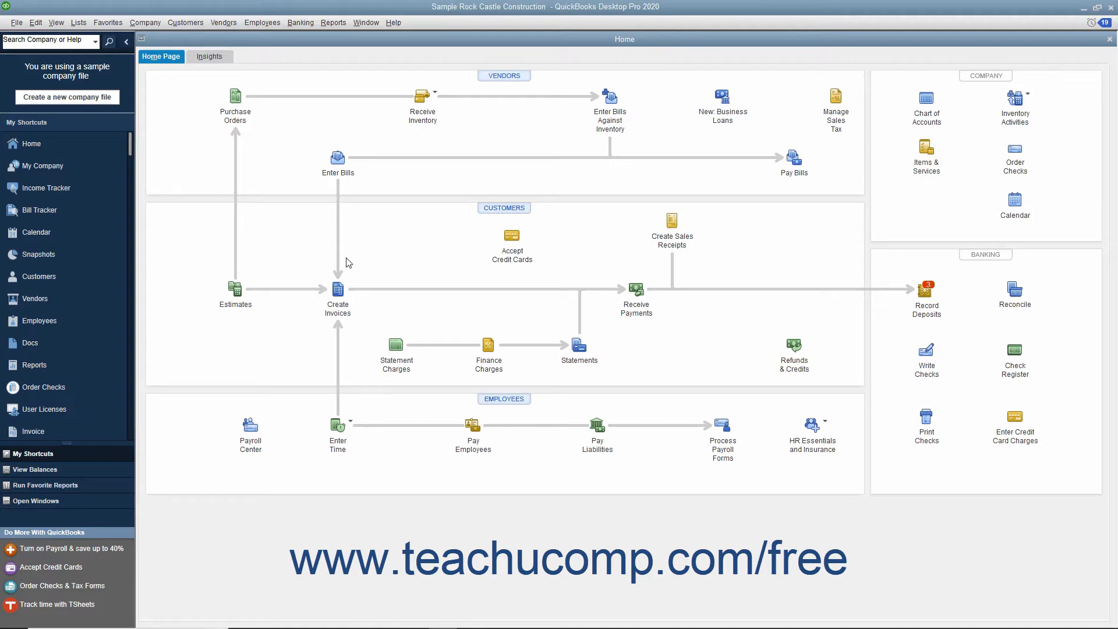
# Open the Lead Center and examine the existing leads and the To Do's, Contacts, Locations and Notes tabs.
pyautogui.click(185, 23)
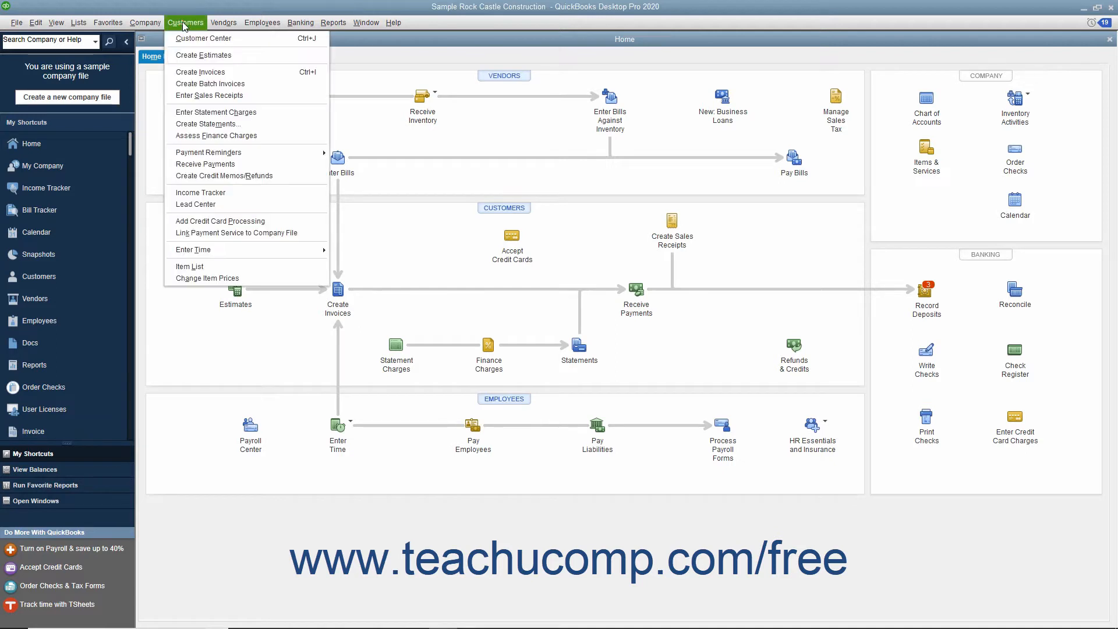
pyautogui.click(186, 205)
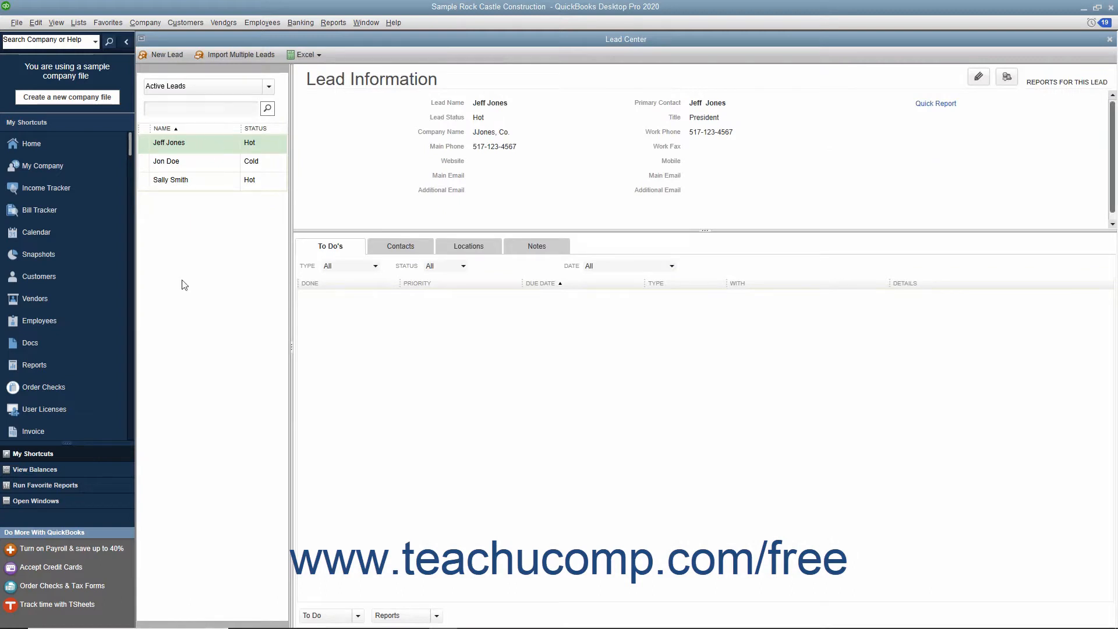
pyautogui.click(200, 180)
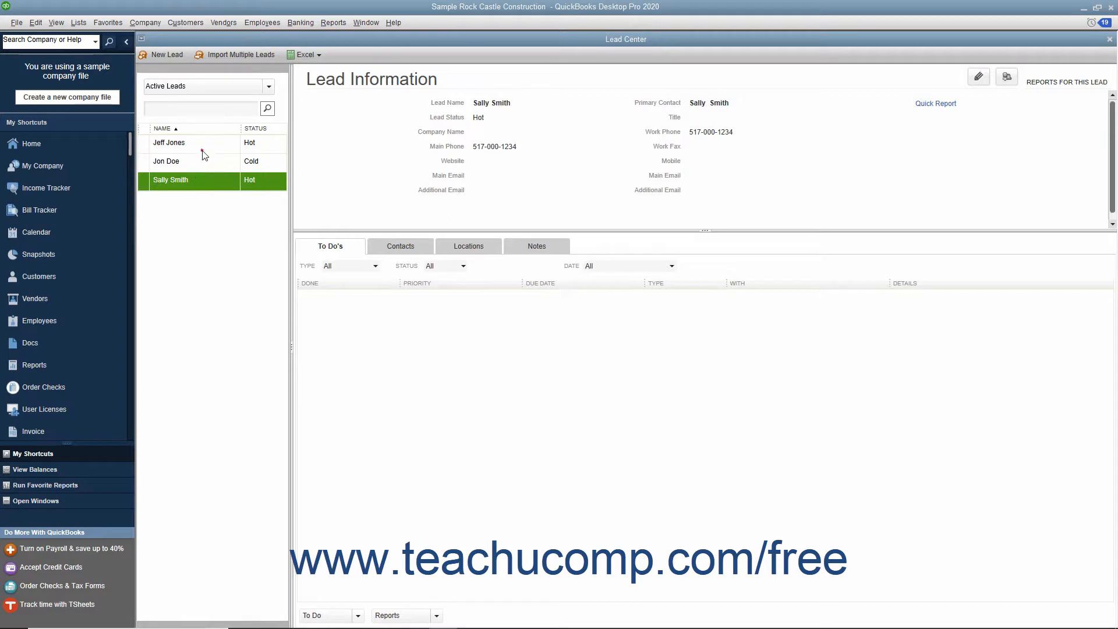
pyautogui.click(203, 150)
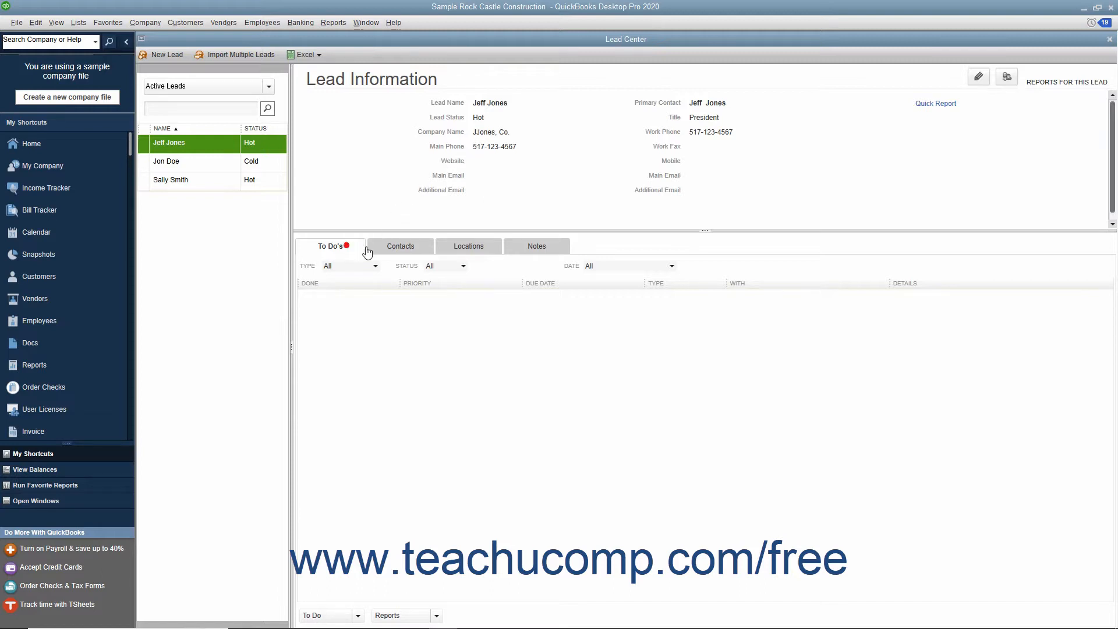
pyautogui.click(401, 250)
pyautogui.click(472, 253)
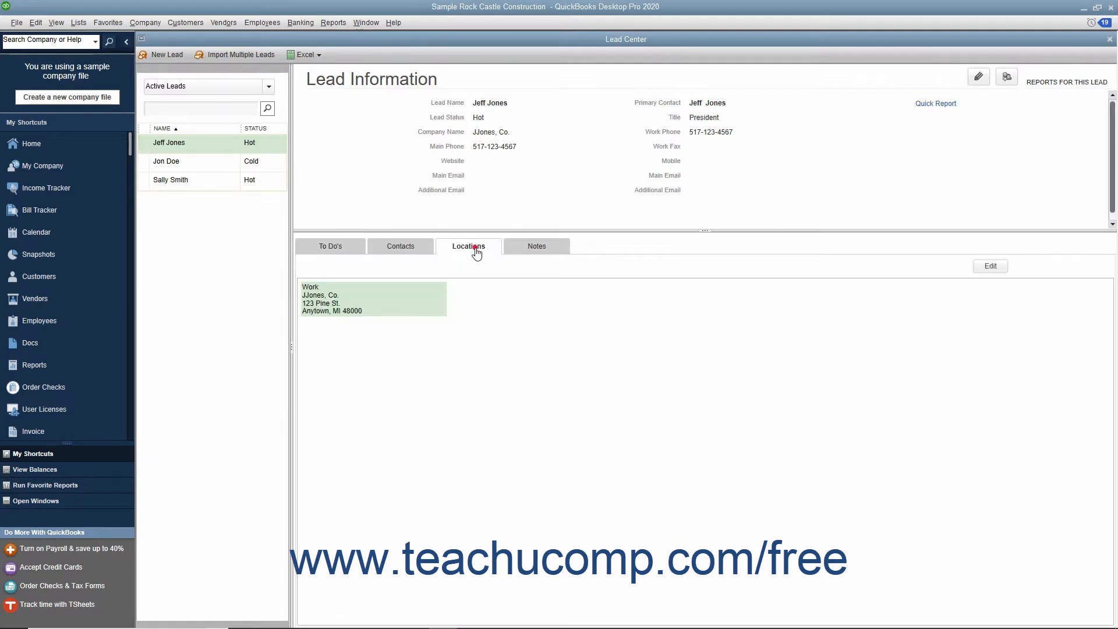
pyautogui.click(546, 247)
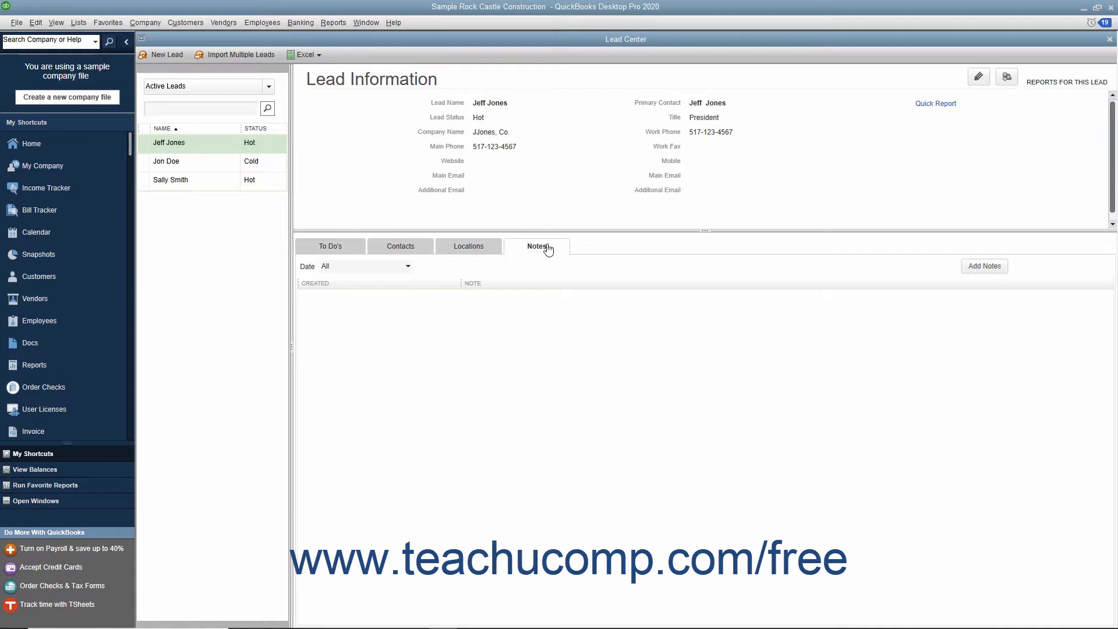
pyautogui.click(358, 250)
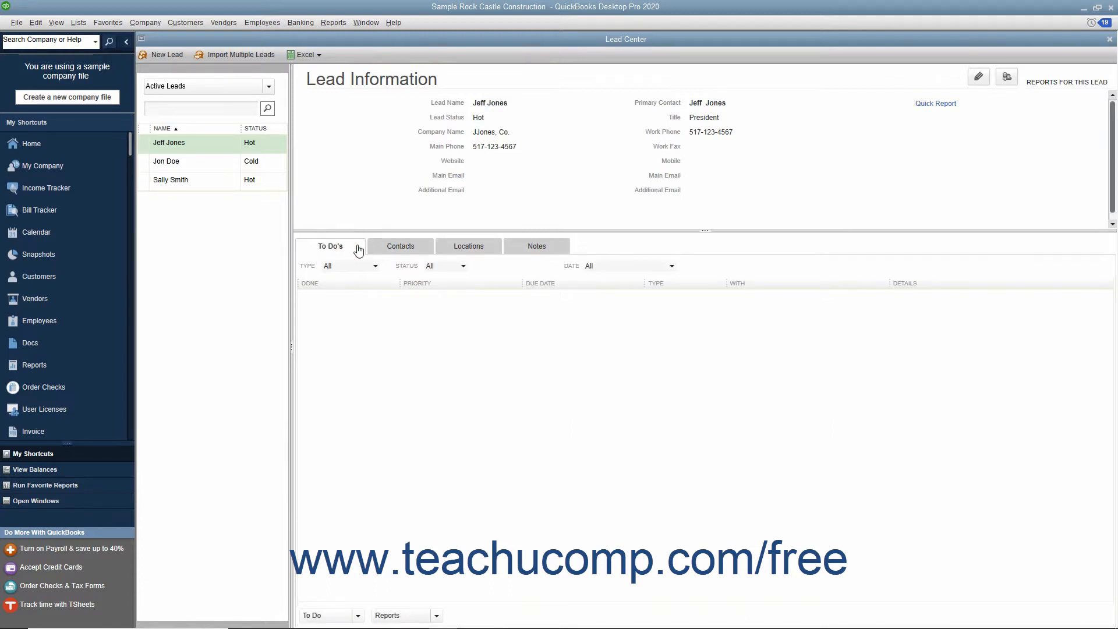
# Start a new lead, enter the lead's full name, and set its status to Warm.
pyautogui.click(173, 56)
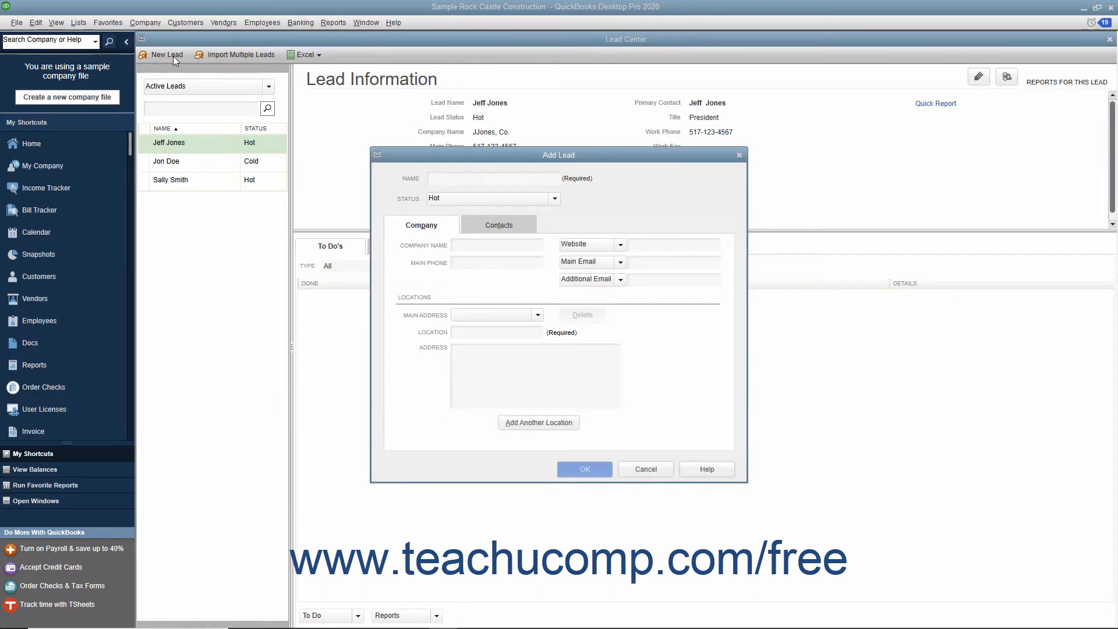
pyautogui.click(444, 178)
pyautogui.write('Jon Brown')
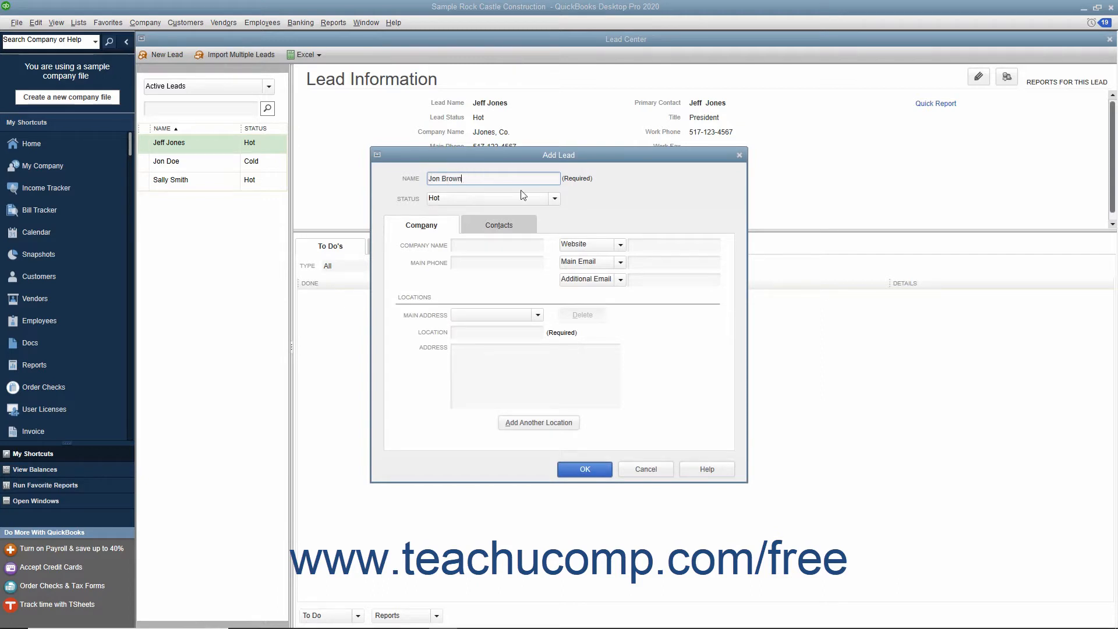
pyautogui.click(553, 199)
pyautogui.click(455, 222)
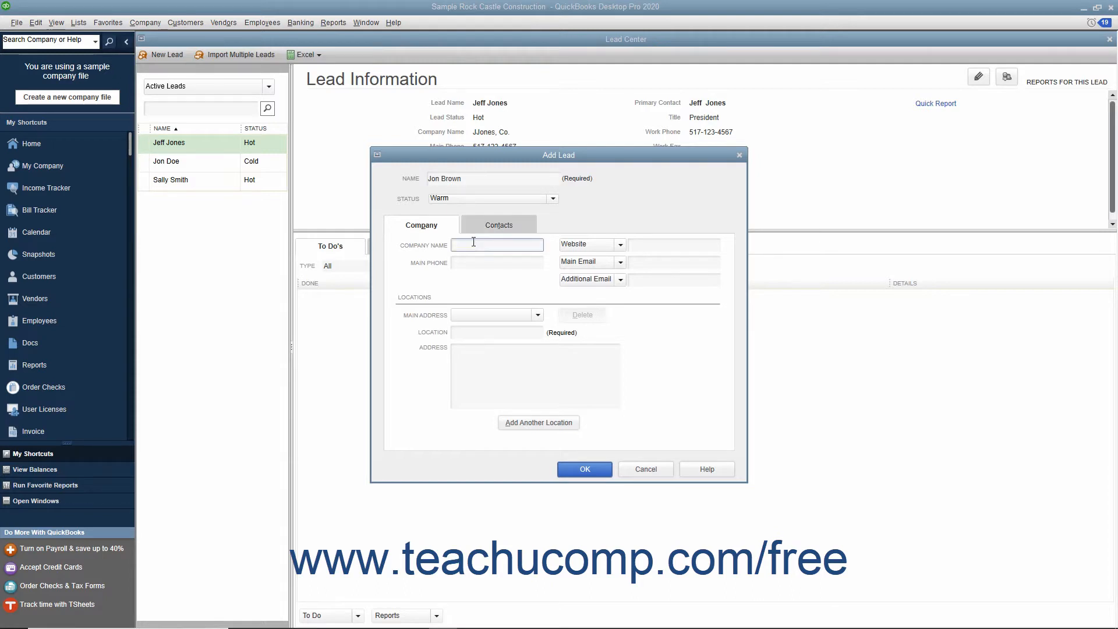
# Enter the company name Brown, Inc. and the company's main phone number for the new lead.
pyautogui.click(470, 244)
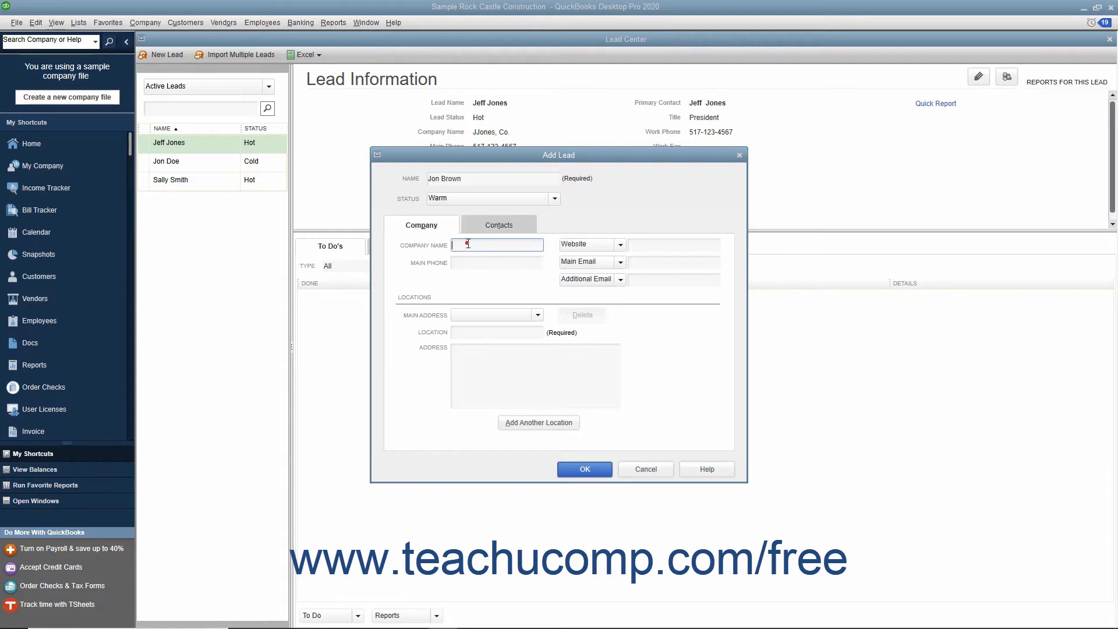
pyautogui.write('Brown, Inc.')
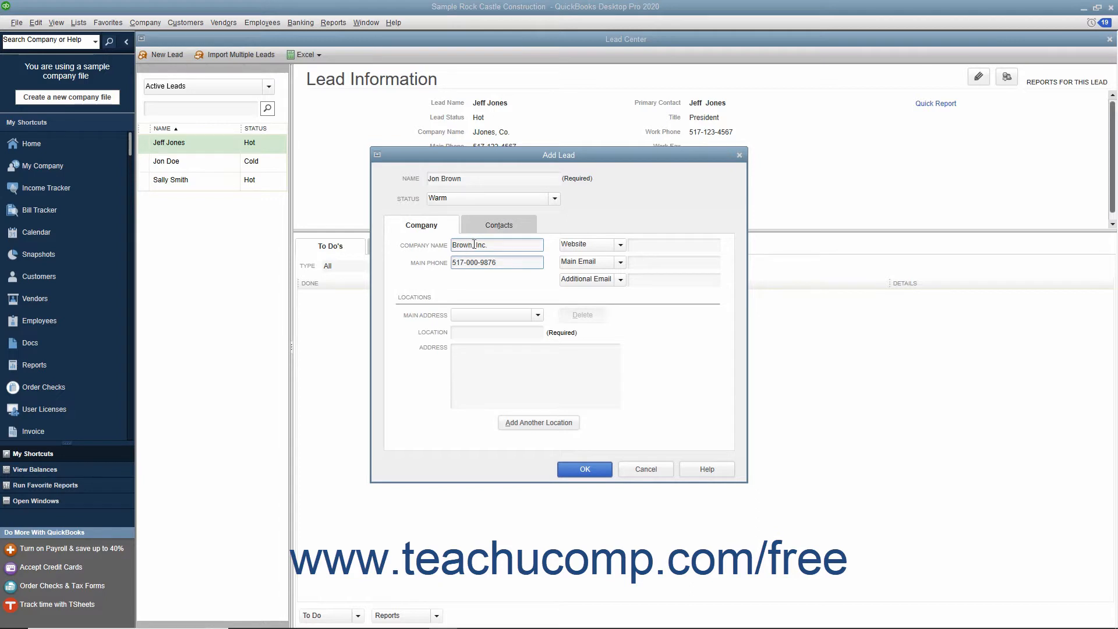
pyautogui.click(637, 246)
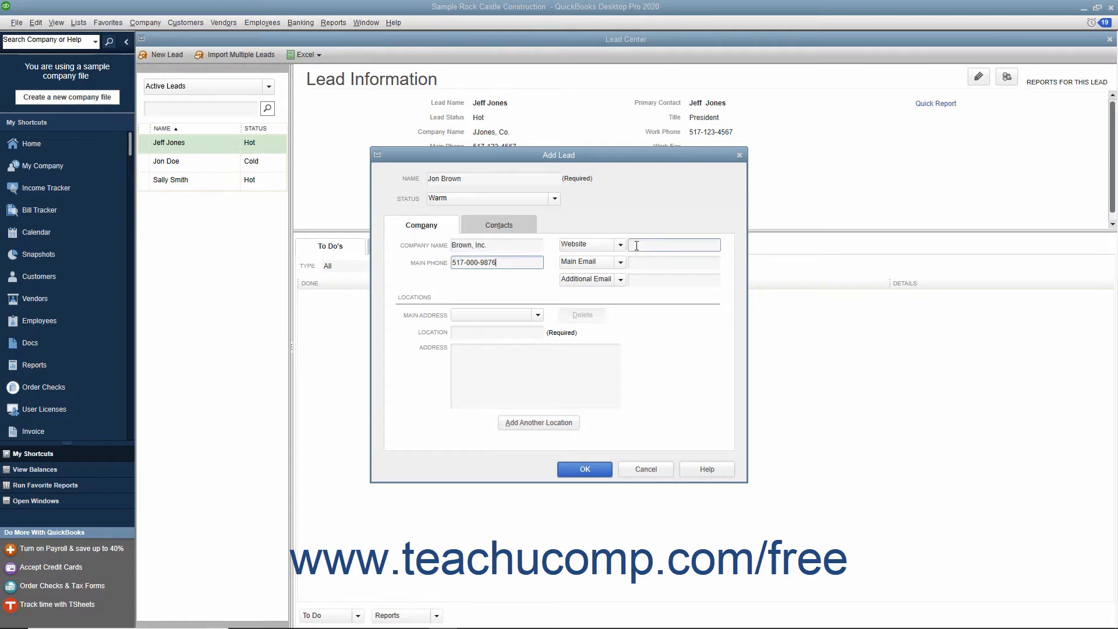
pyautogui.click(637, 245)
pyautogui.click(638, 262)
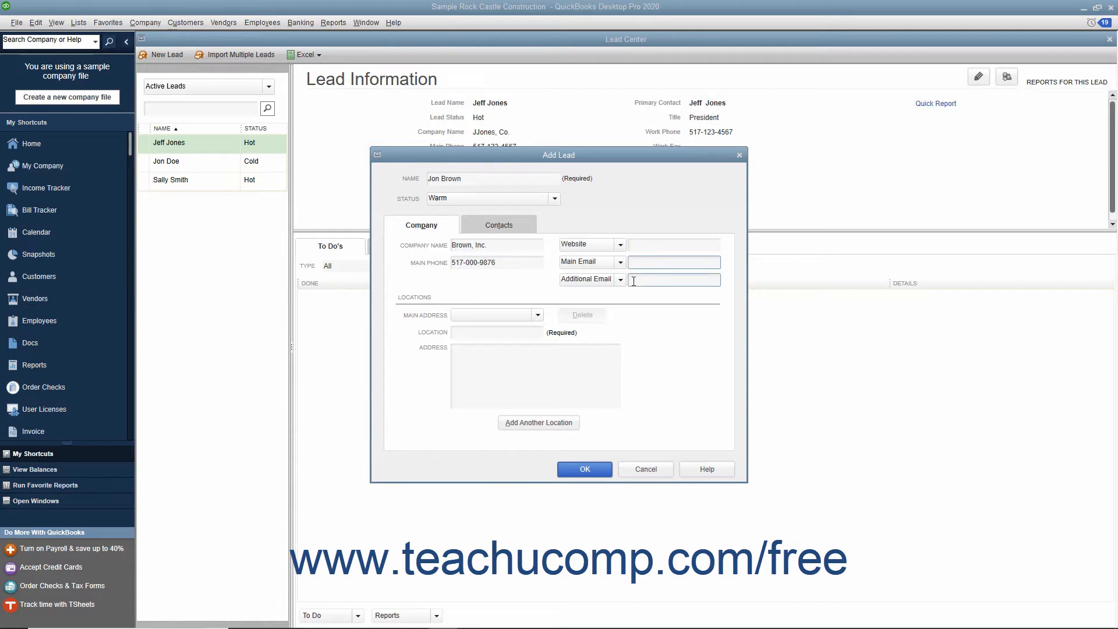
pyautogui.click(633, 281)
pyautogui.click(619, 280)
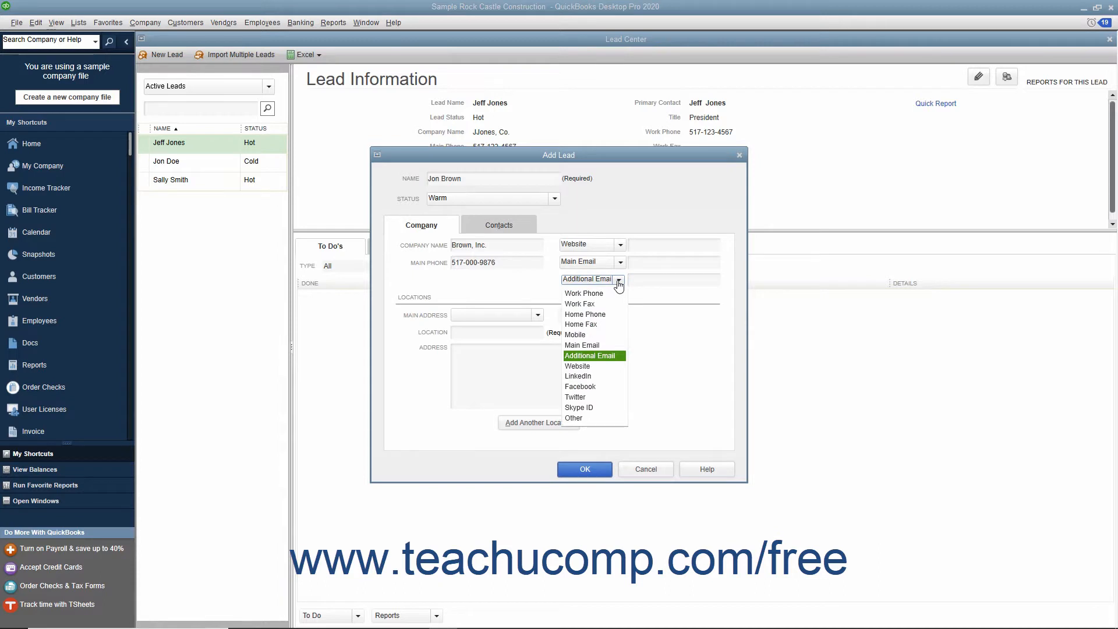
pyautogui.click(619, 281)
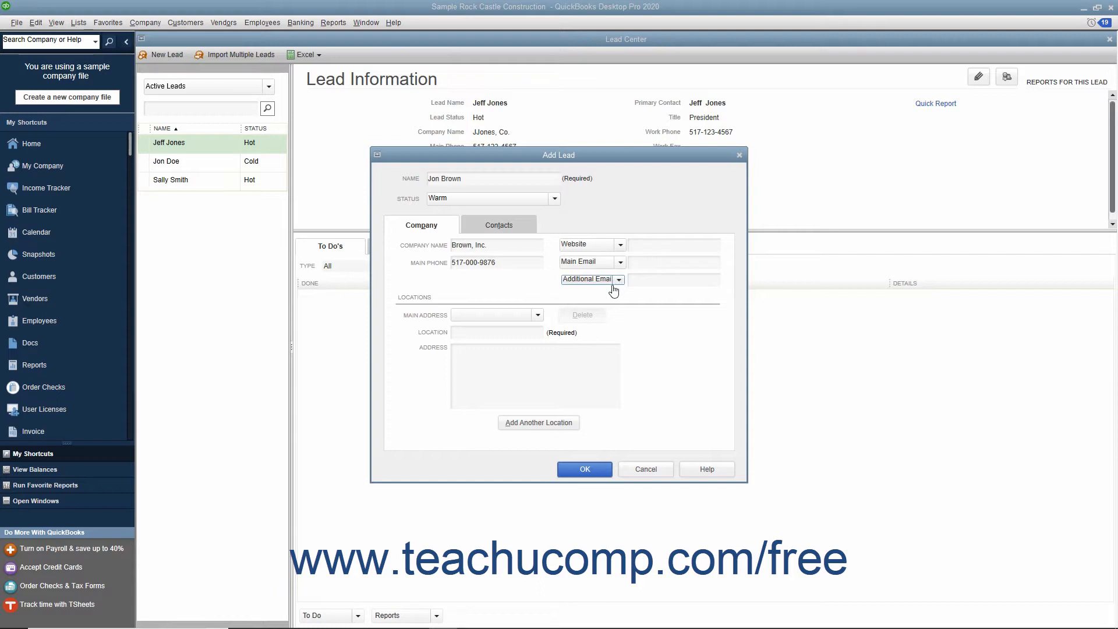
# Add a location named Work with the company name and its street address.
pyautogui.click(514, 332)
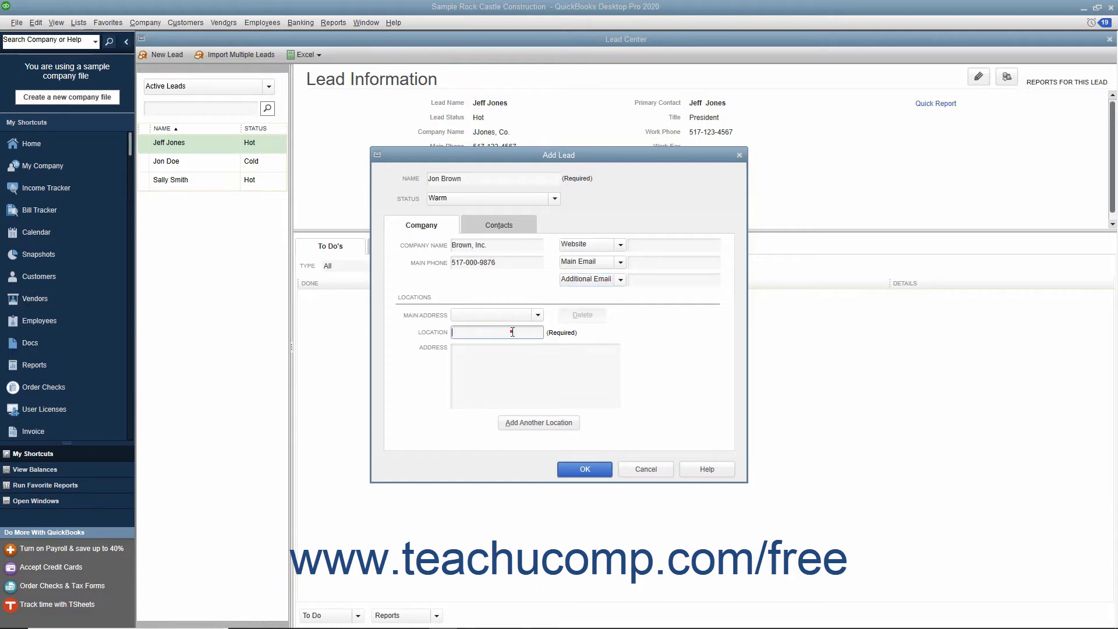
pyautogui.write('Work')
pyautogui.click(487, 365)
pyautogui.write('Br')
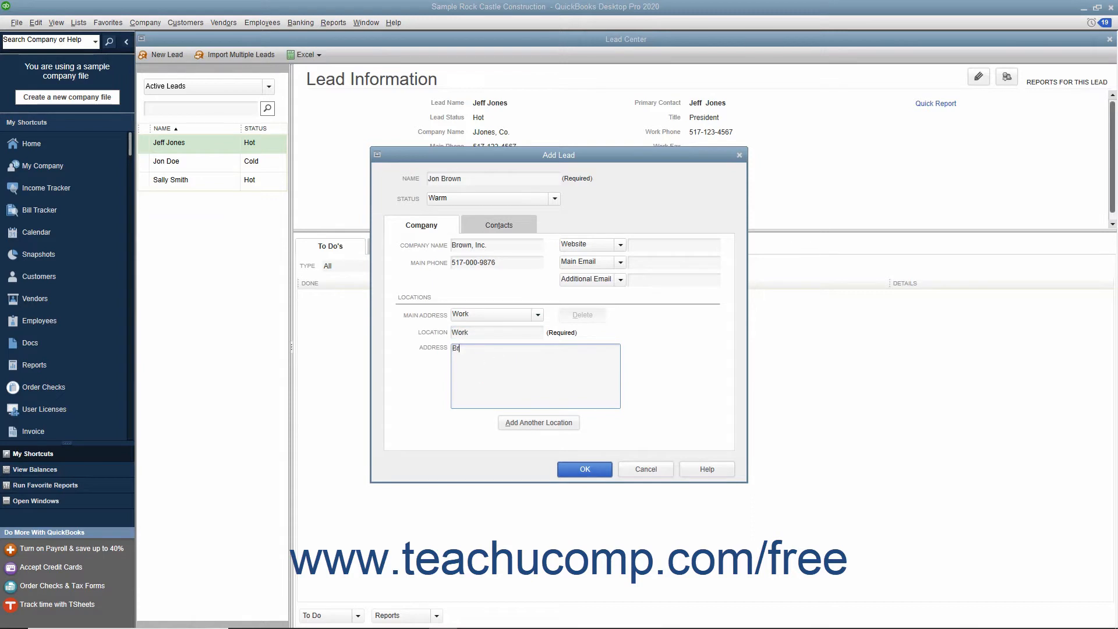
pyautogui.write('own, Inc.')
pyautogui.press('Return')
pyautogui.write('555 Same St.')
pyautogui.press('Return')
pyautogui.write('Anytown, MI 48000')
# Add another location named Home with the lead's name and home address, then set the main address to Work.
pyautogui.click(510, 425)
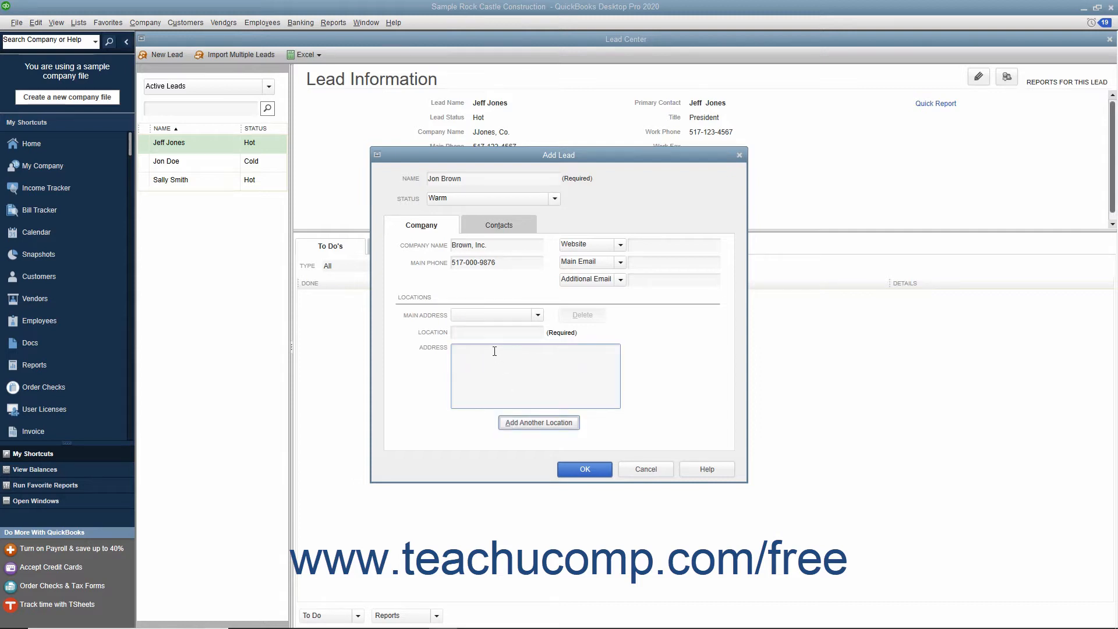
pyautogui.click(483, 333)
pyautogui.write('Home')
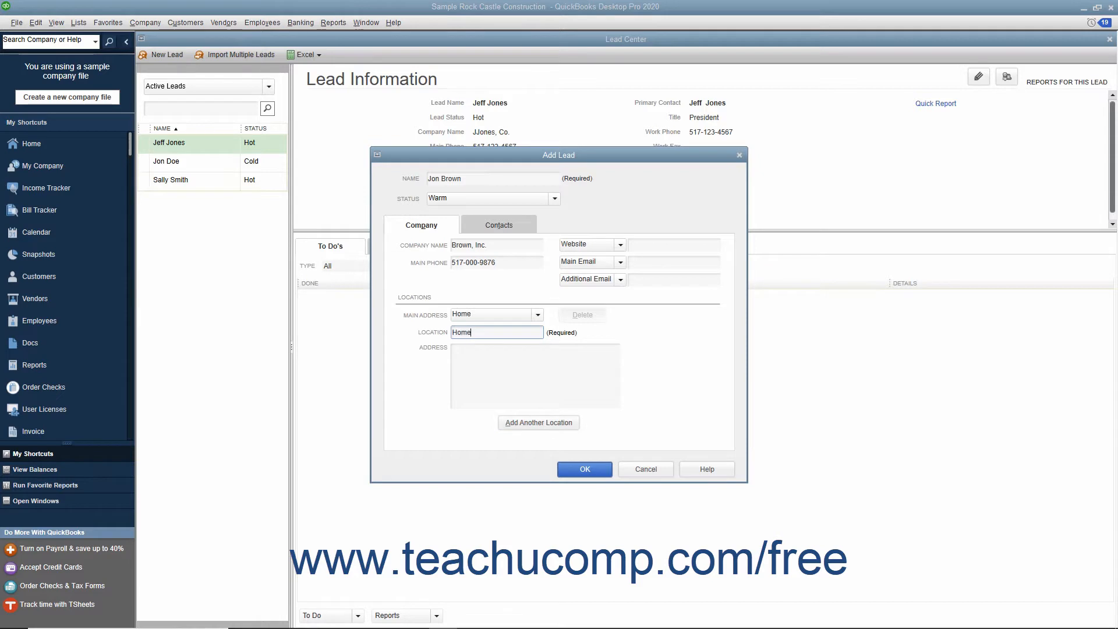
pyautogui.press('Tab')
pyautogui.write('J')
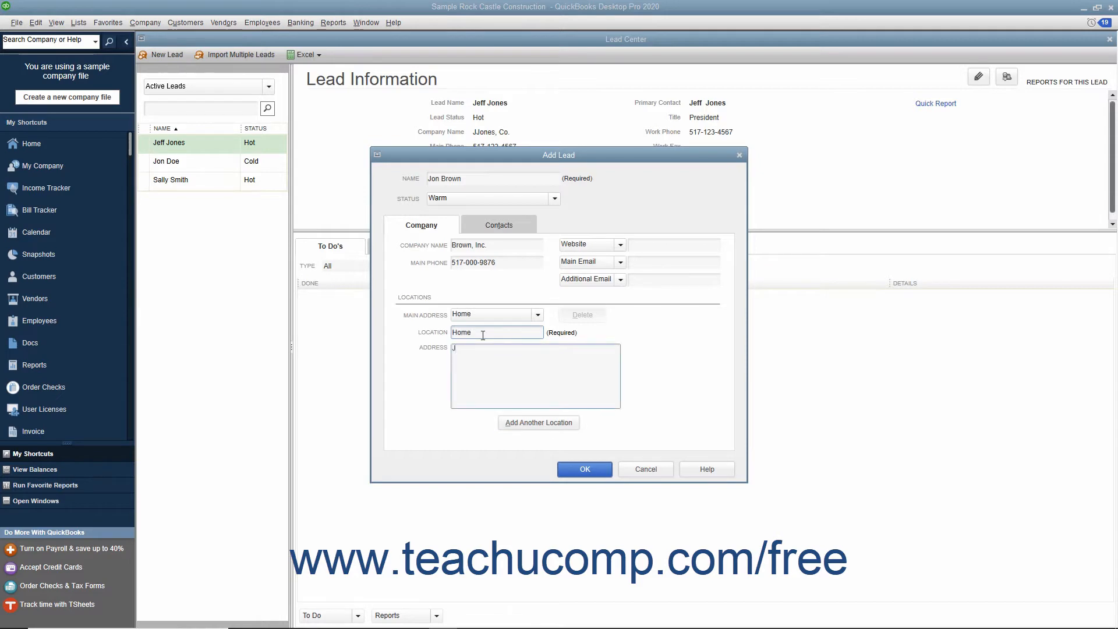
pyautogui.write('on Brown')
pyautogui.press('Return')
pyautogui.write('111 Eleven St.')
pyautogui.press('Return')
pyautogui.write('Anytown, MI 48000')
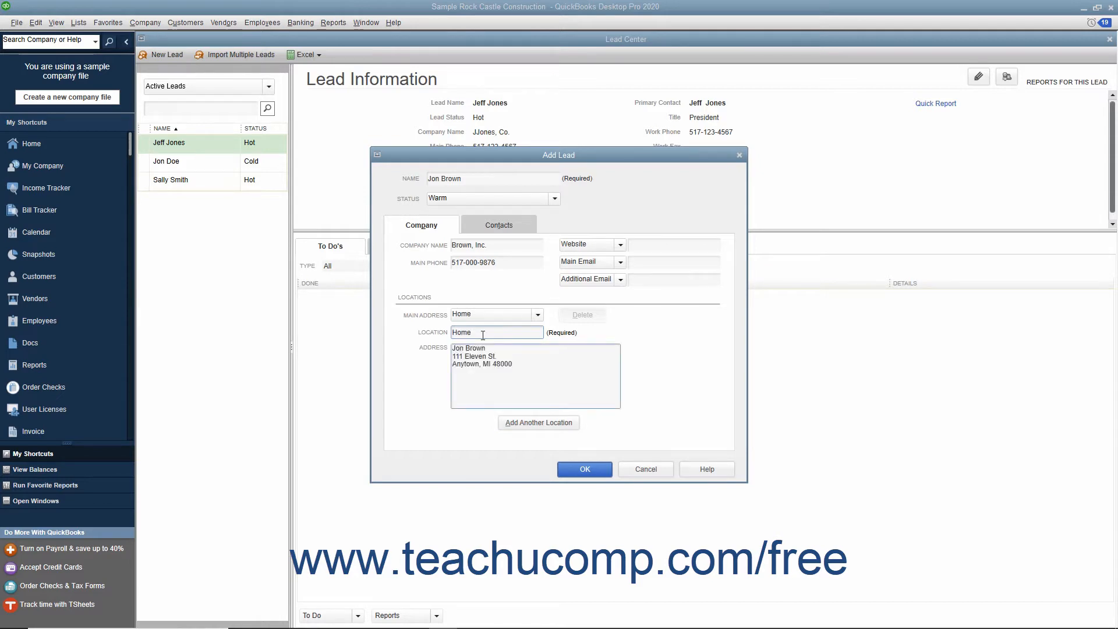
pyautogui.click(535, 317)
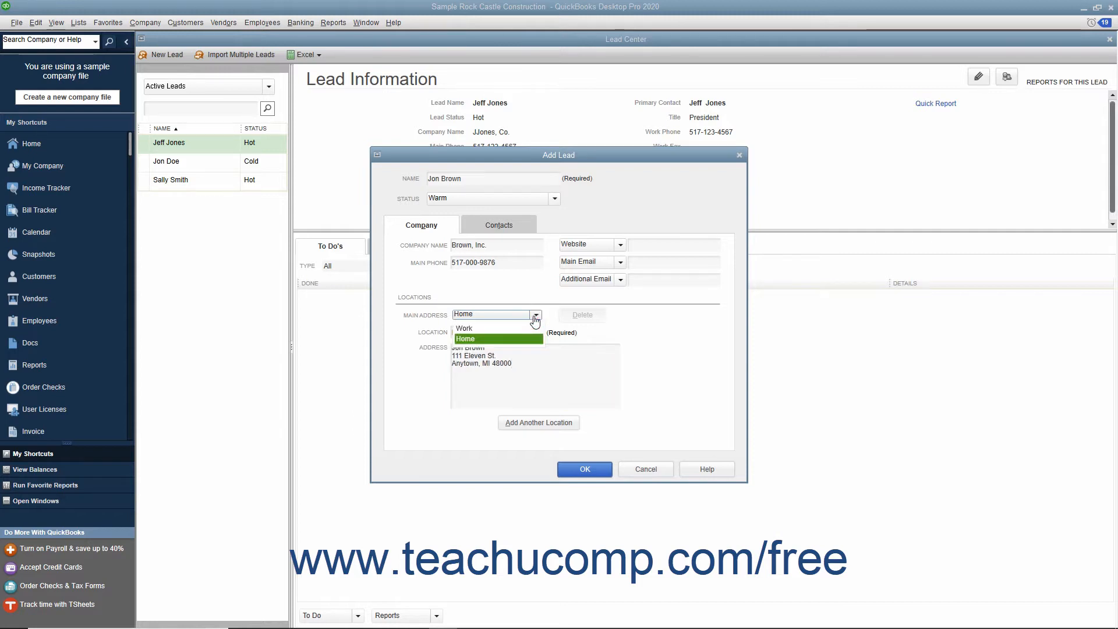
pyautogui.click(509, 328)
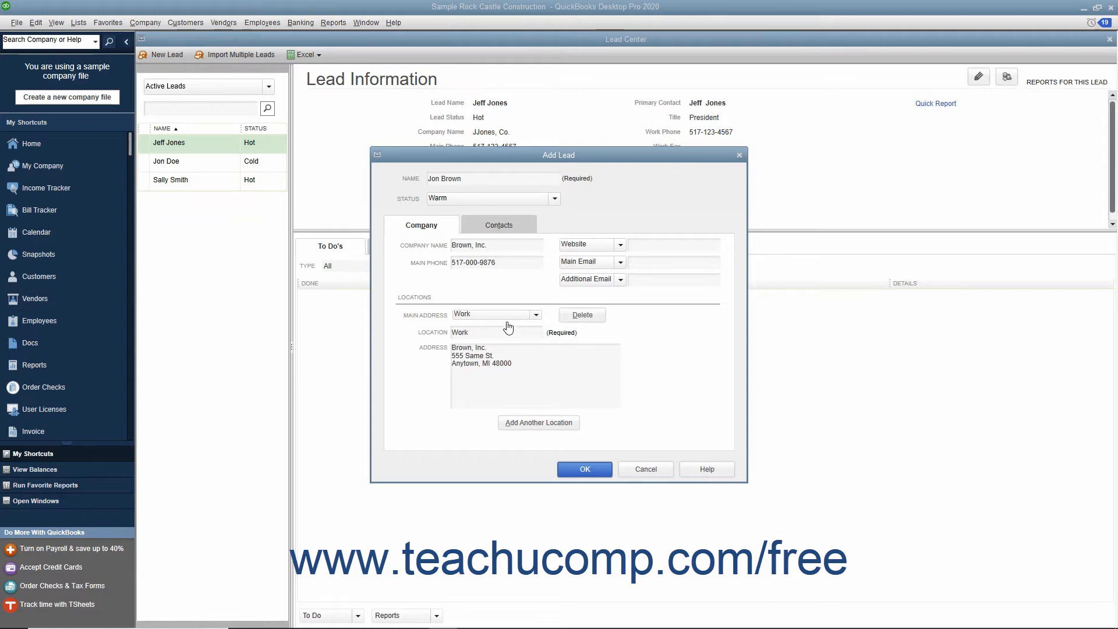
# Fill in the primary contact with job title President, title Mr, and the contact's first and last name.
pyautogui.click(504, 227)
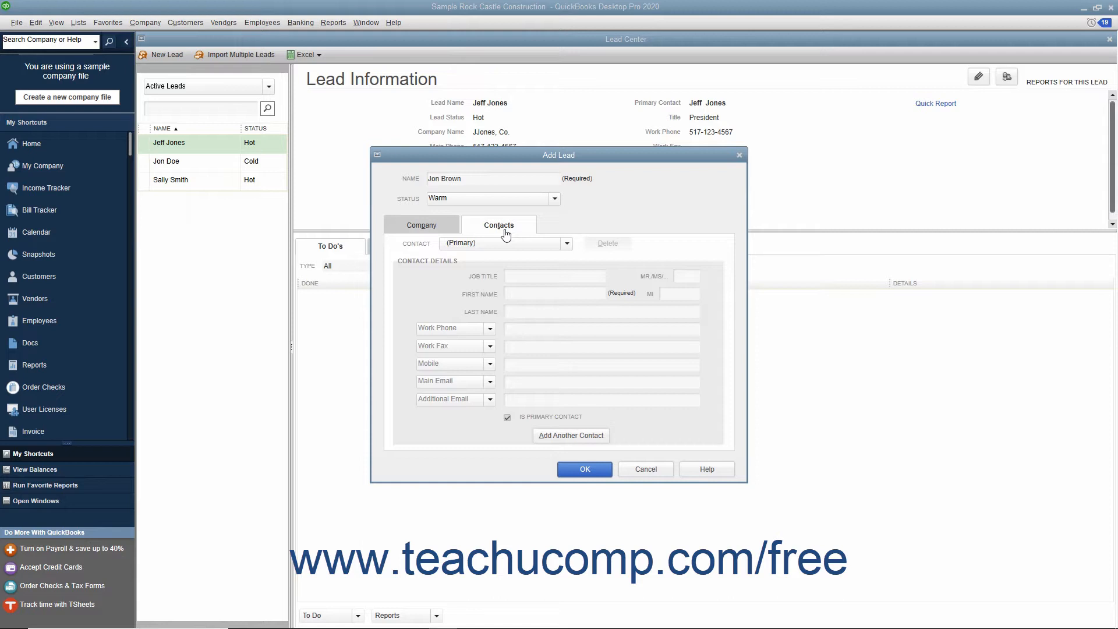
pyautogui.click(524, 275)
pyautogui.click(679, 276)
pyautogui.click(581, 291)
pyautogui.click(670, 292)
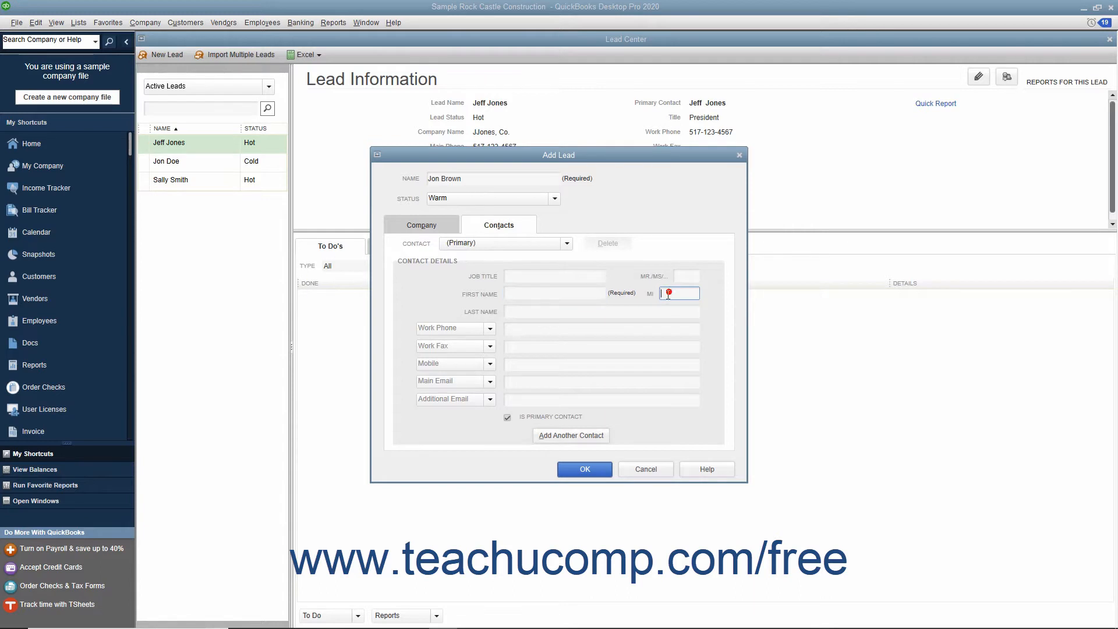
pyautogui.click(560, 312)
pyautogui.click(591, 275)
pyautogui.write('President')
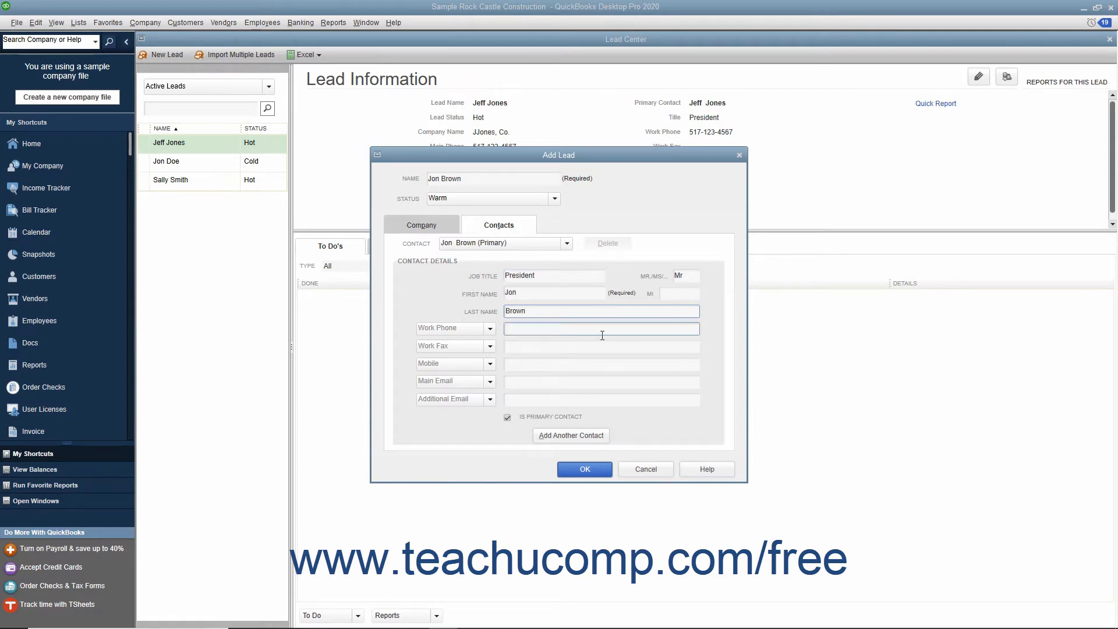
pyautogui.click(536, 328)
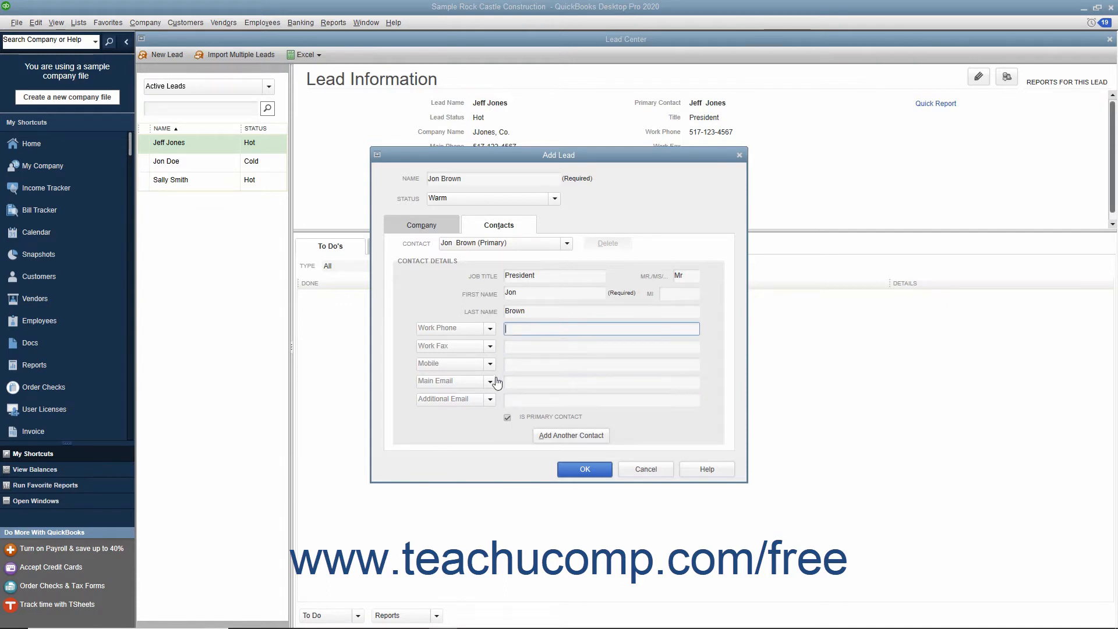
pyautogui.click(489, 330)
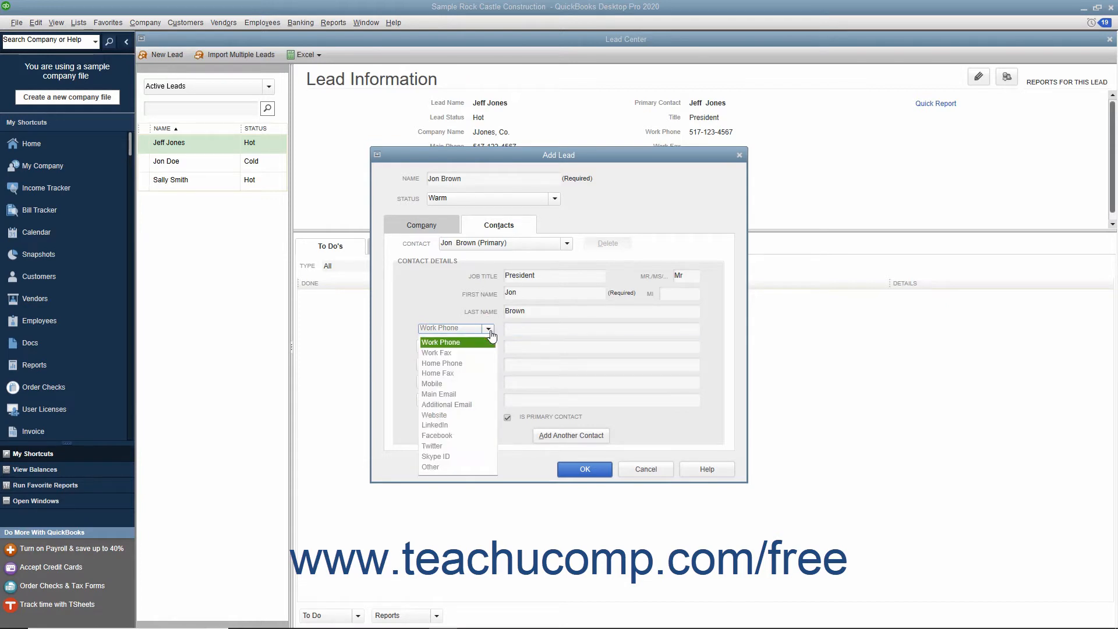
pyautogui.click(489, 330)
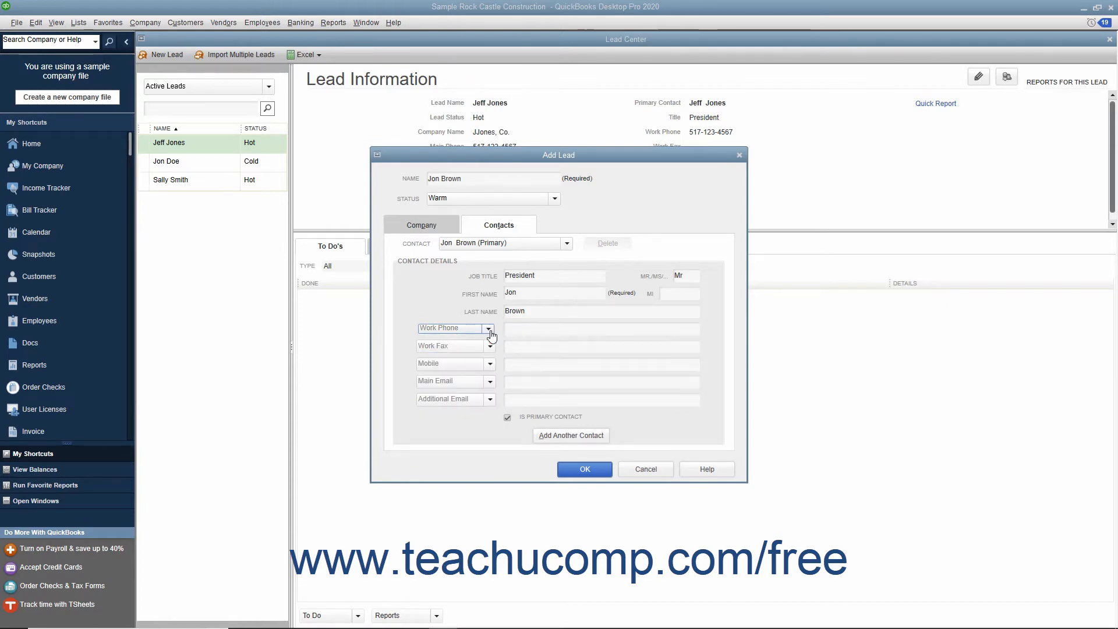
pyautogui.click(507, 382)
# Add a second contact with job title Vice-President, title Ms, name and work phone, and save the lead.
pyautogui.click(548, 438)
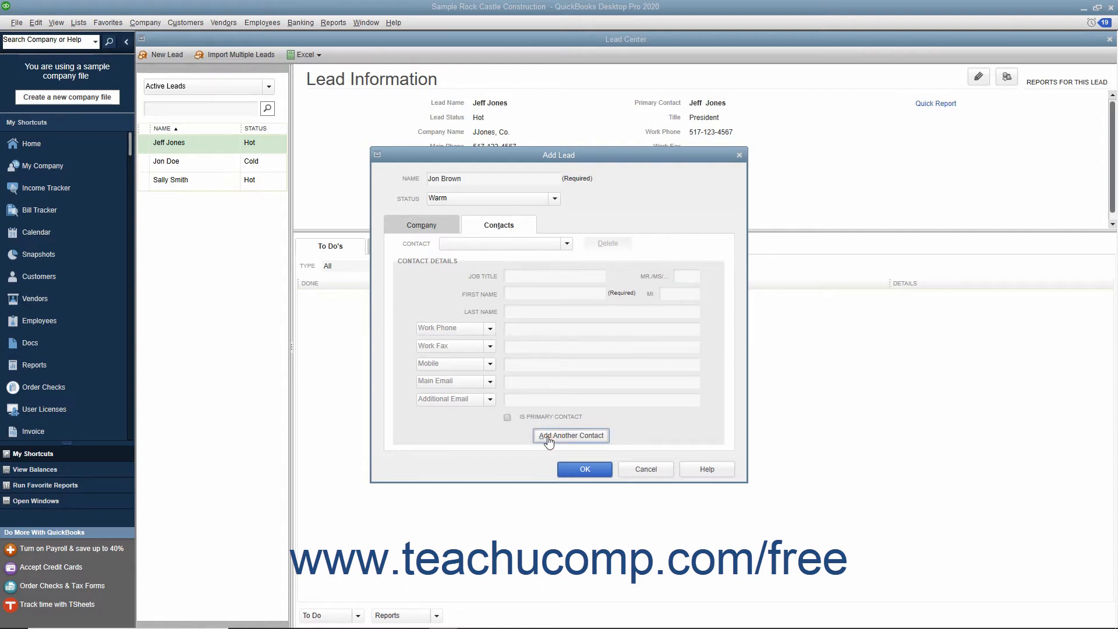
pyautogui.click(538, 275)
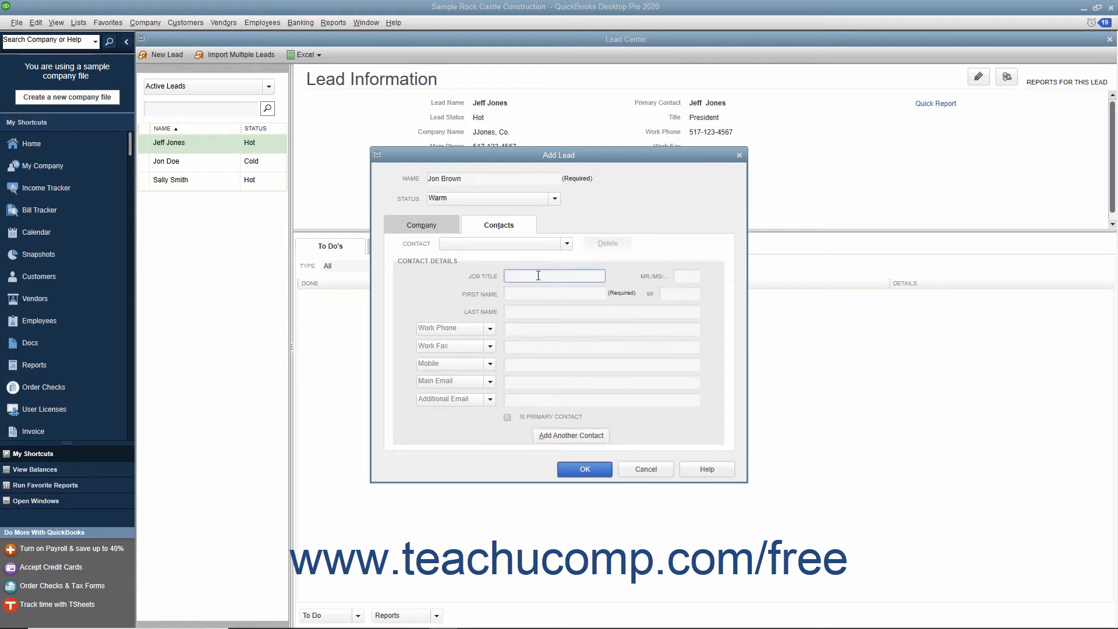
pyautogui.write('Vice-President')
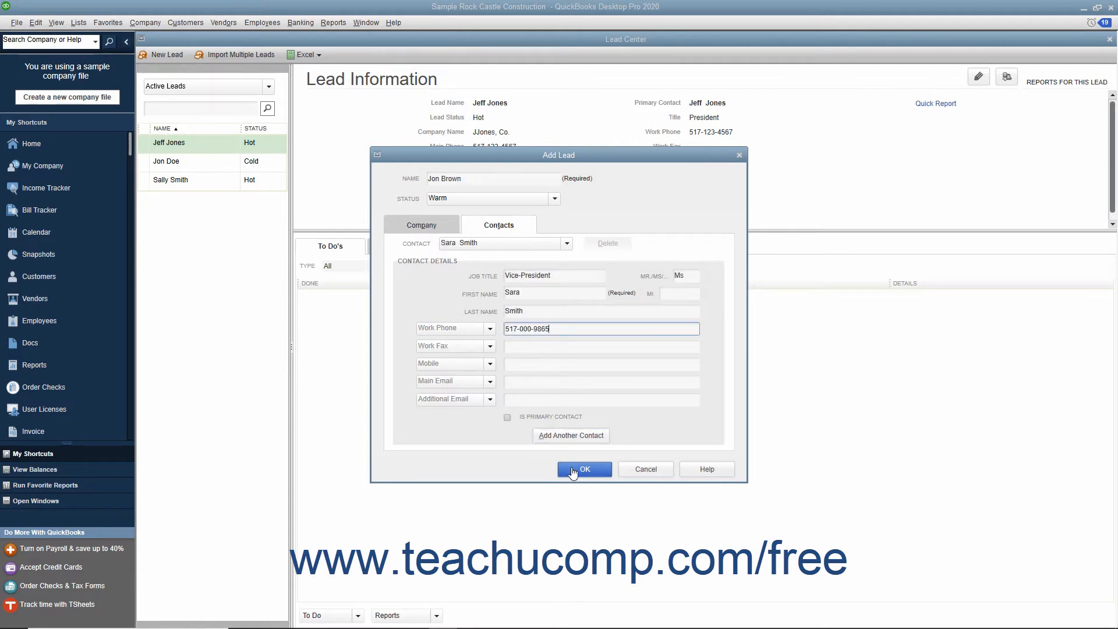
pyautogui.click(572, 471)
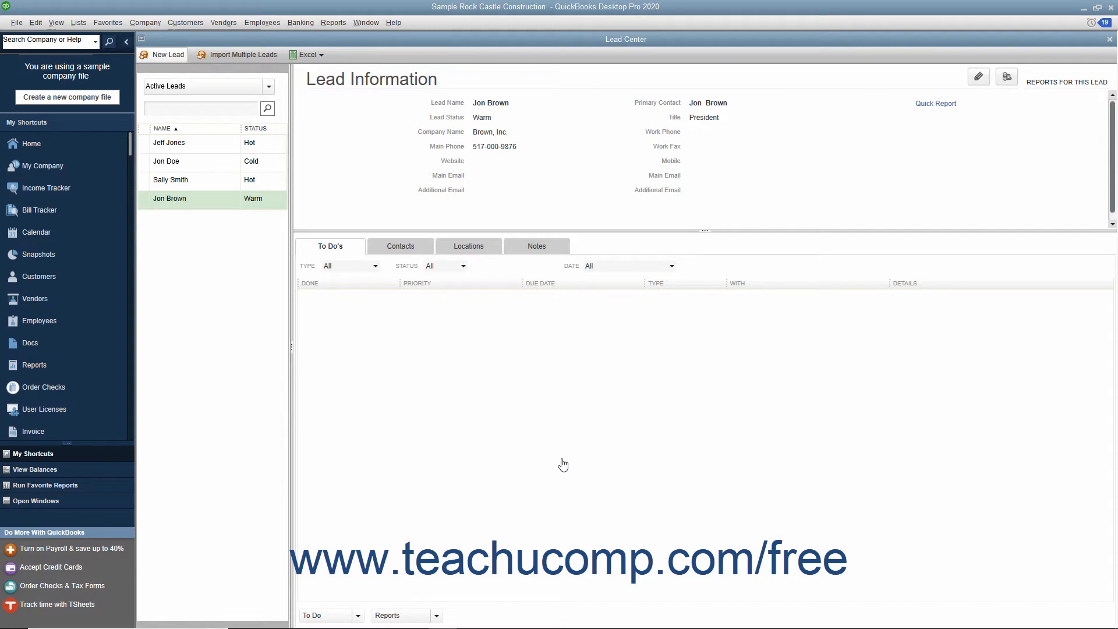
# Import multiple leads by copying the lead rows from the QBLeads spreadsheet and pasting them into the import grid.
pyautogui.click(242, 55)
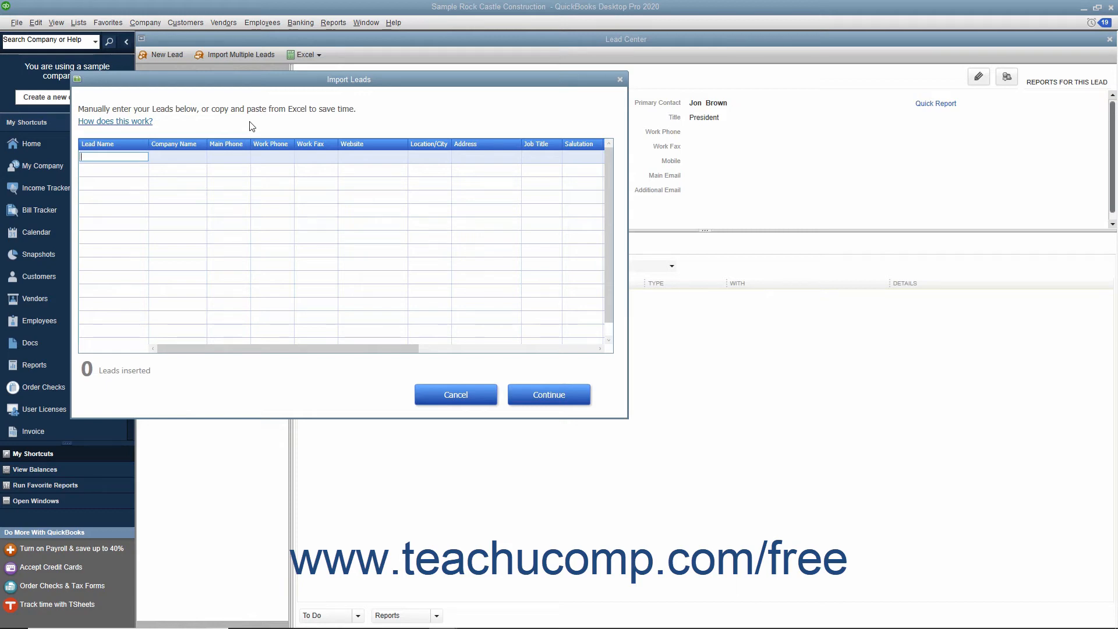
pyautogui.click(231, 156)
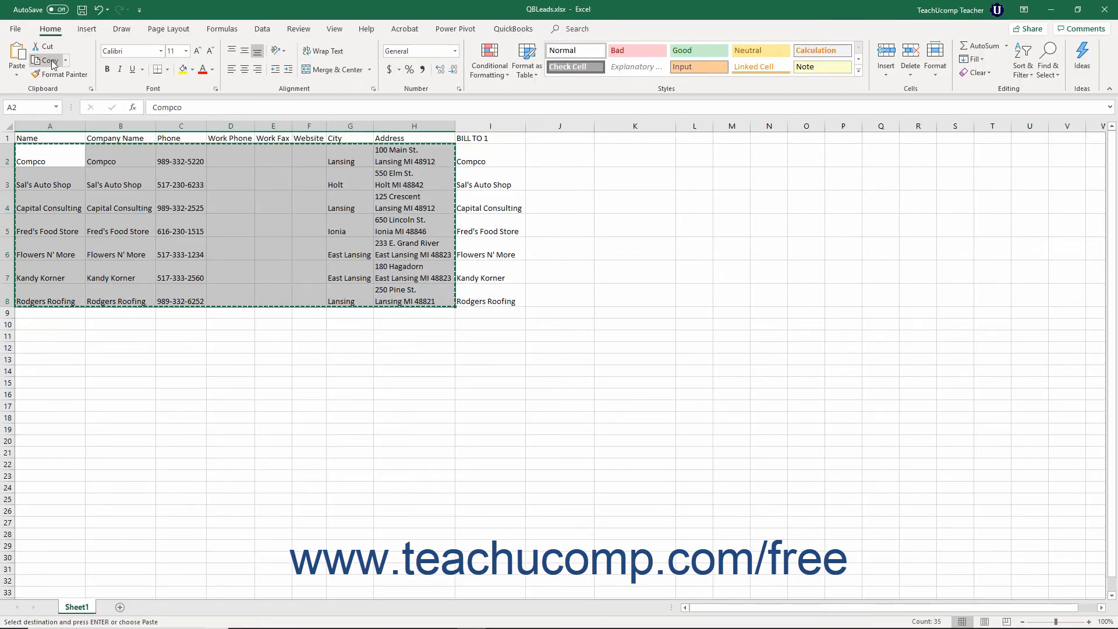
pyautogui.click(51, 61)
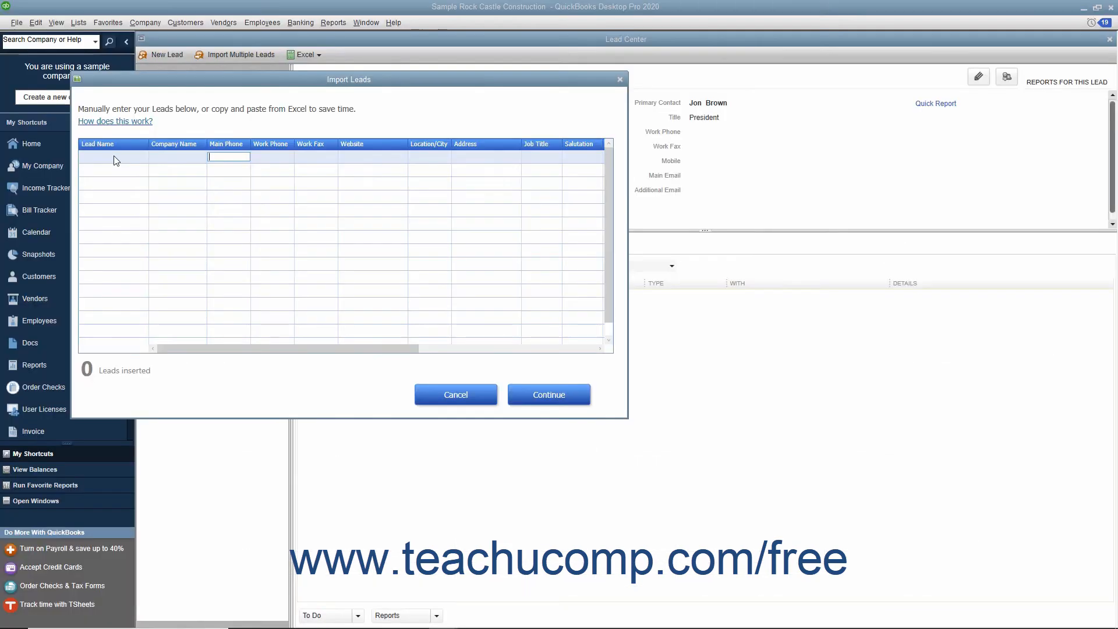
pyautogui.click(114, 155)
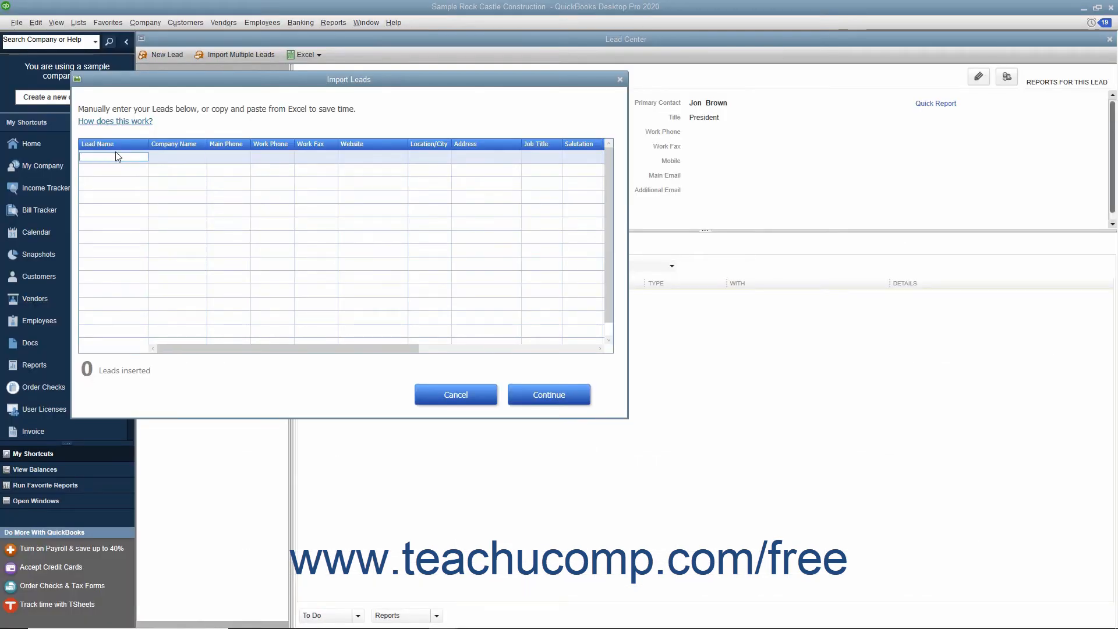
pyautogui.hotkey('ctrl', 'v')
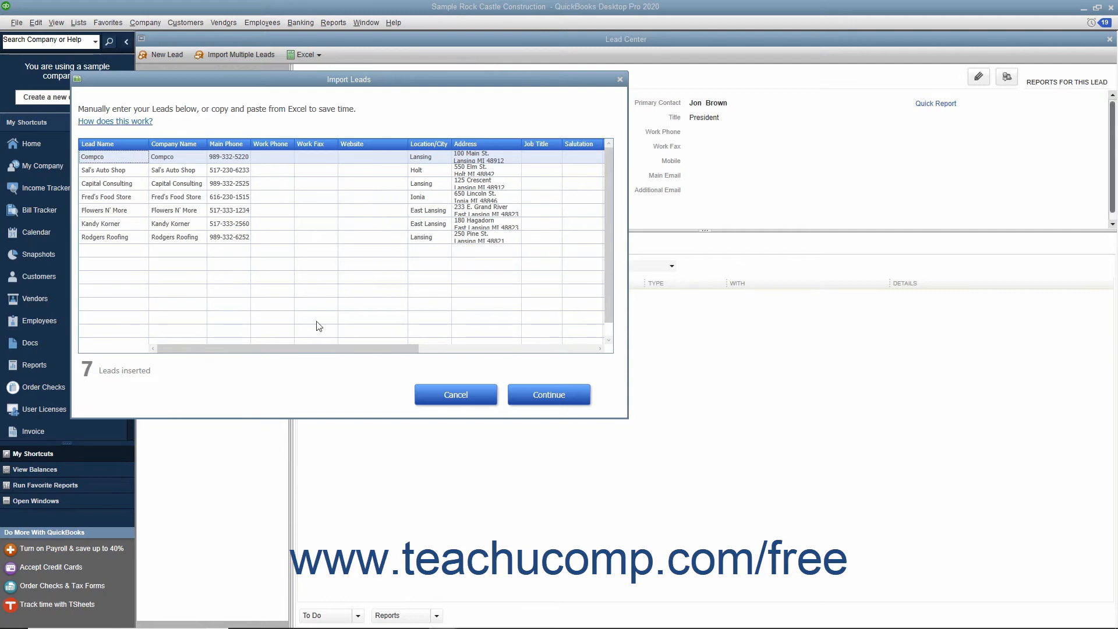
# Continue through the import review and confirm adding the pasted leads.
pyautogui.click(575, 401)
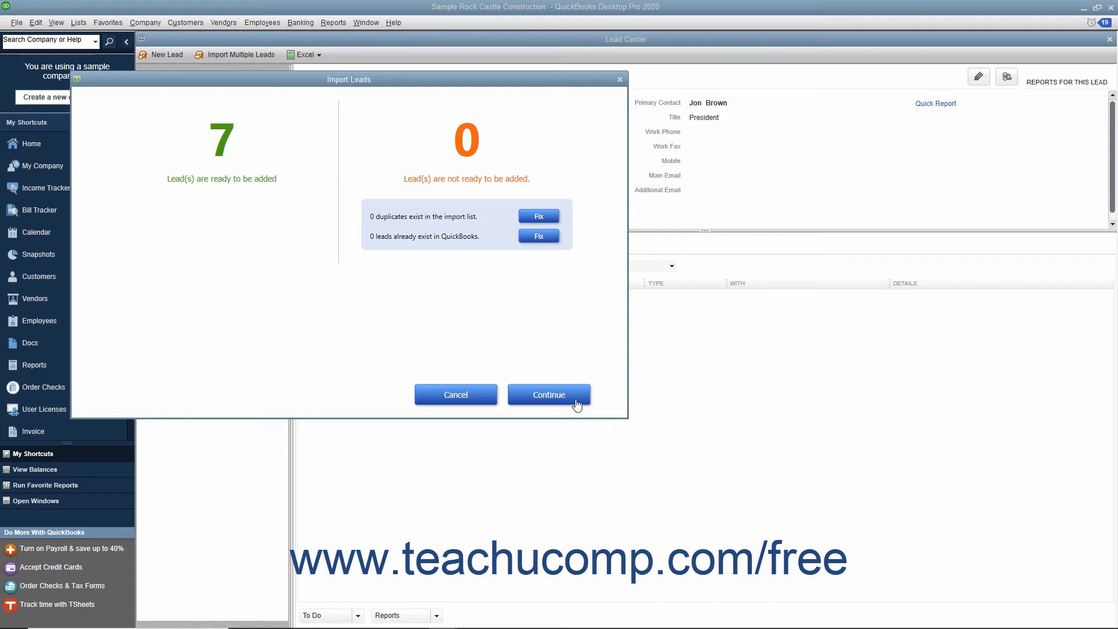
pyautogui.click(576, 402)
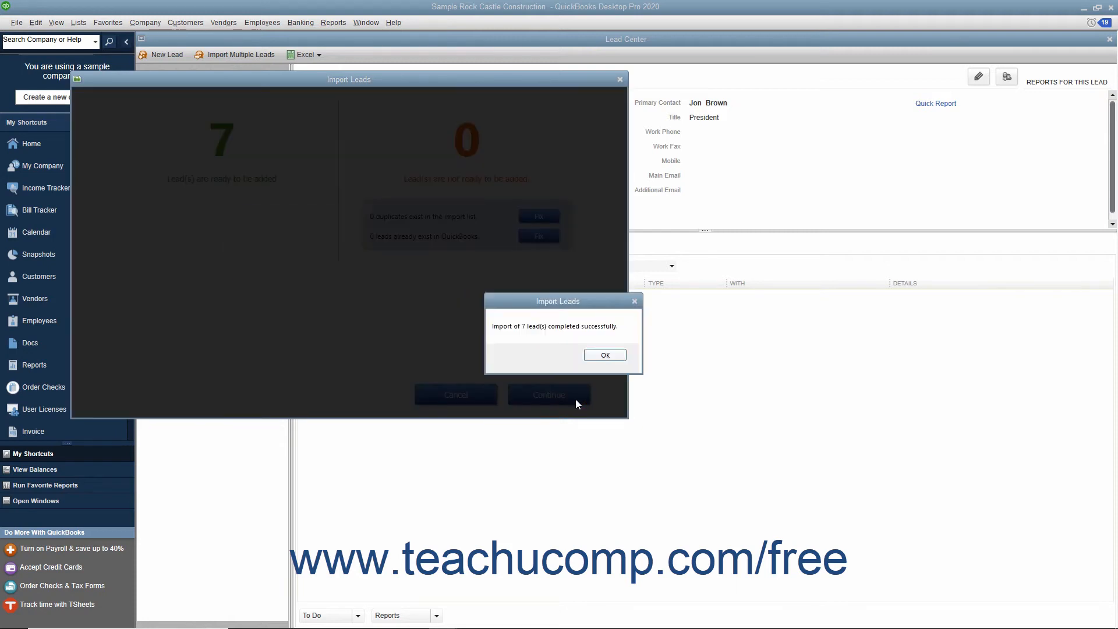
pyautogui.click(594, 356)
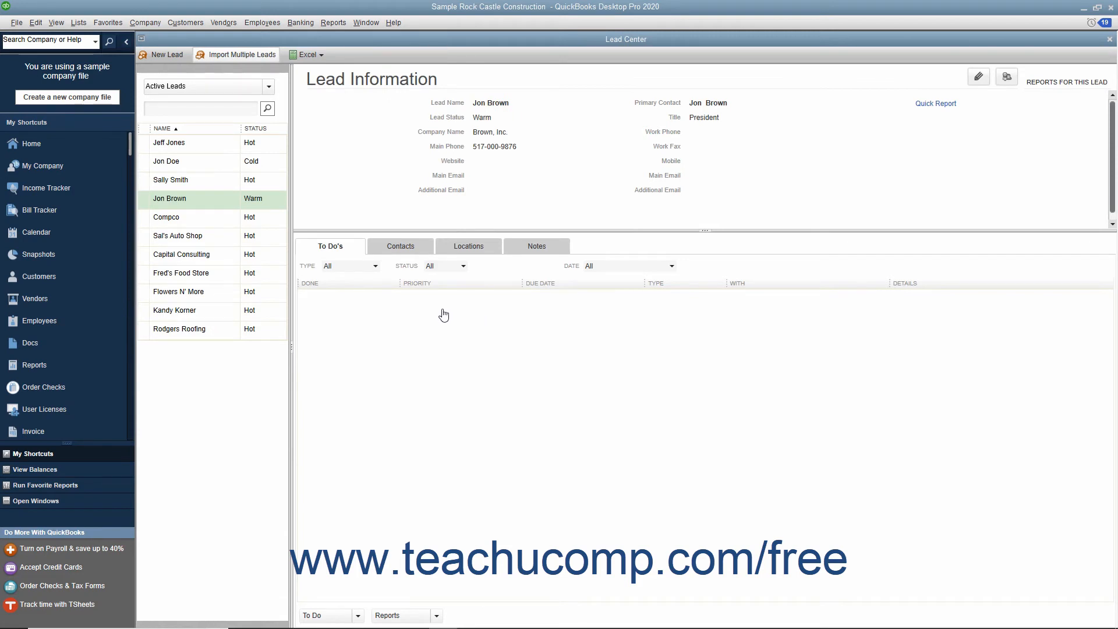
pyautogui.click(213, 201)
pyautogui.doubleClick(213, 201)
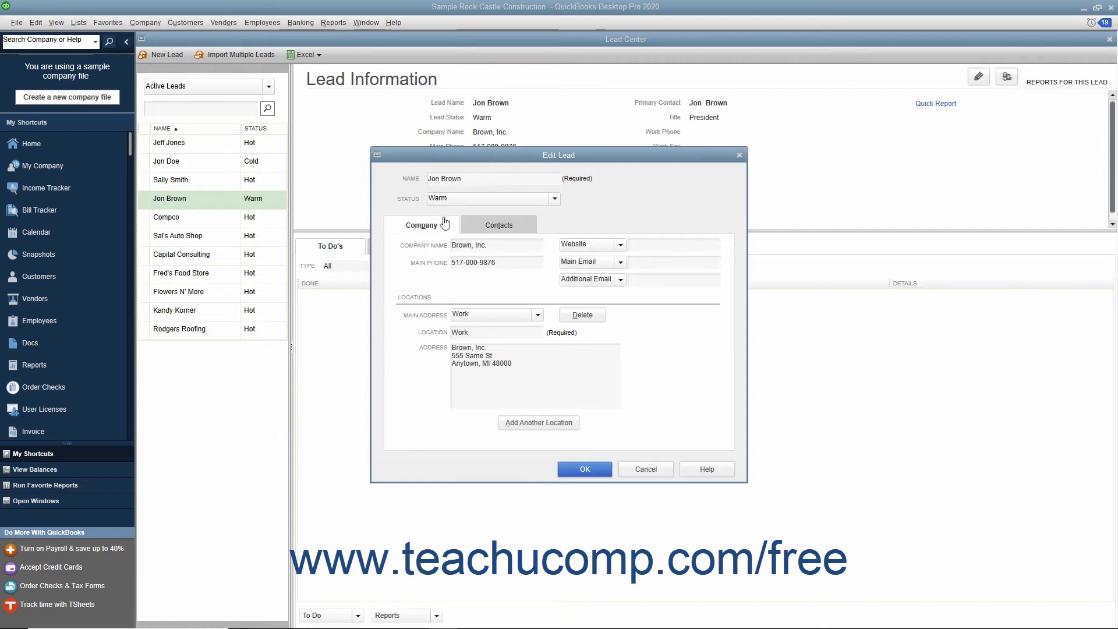
pyautogui.click(499, 263)
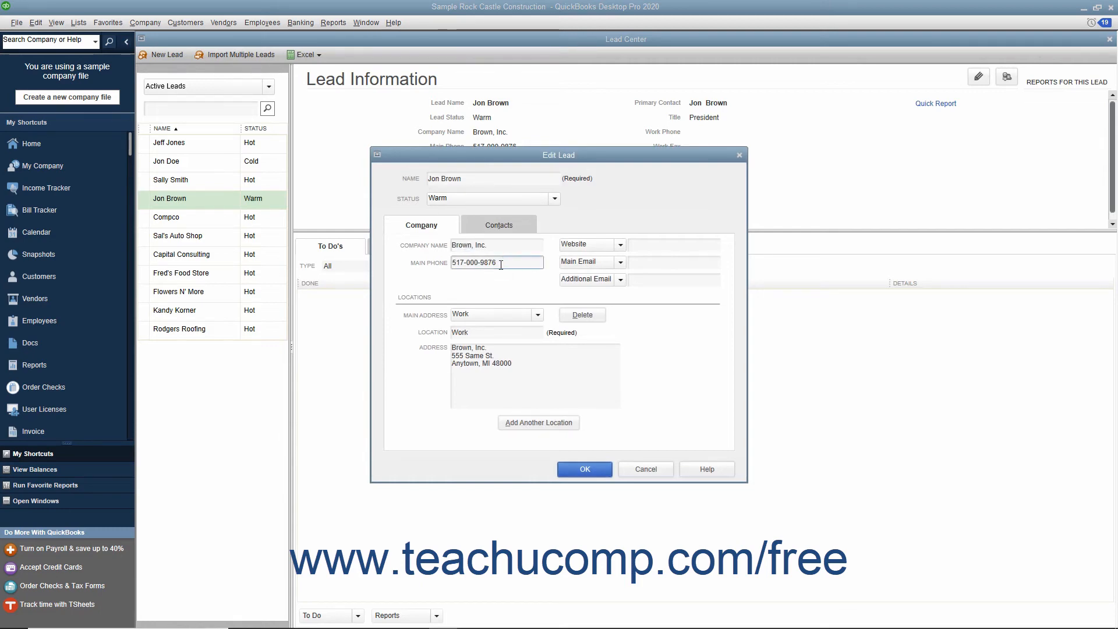
pyautogui.press('BackSpace')
pyautogui.write('7')
pyautogui.click(586, 469)
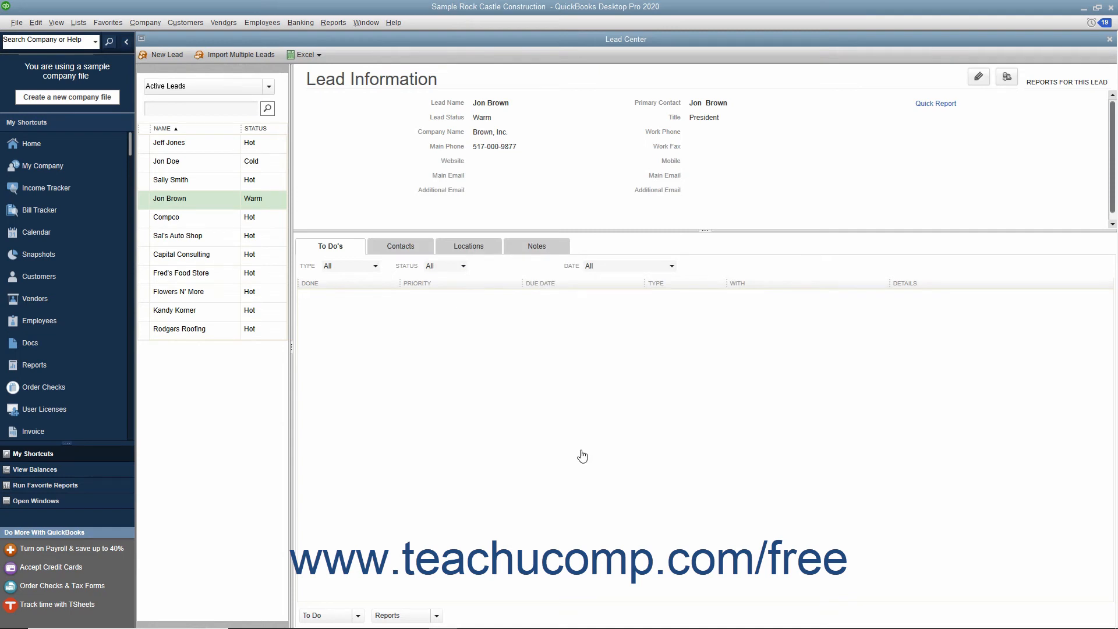
# Filter the leads list to show only Hot leads, then switch it to All Leads.
pyautogui.click(267, 87)
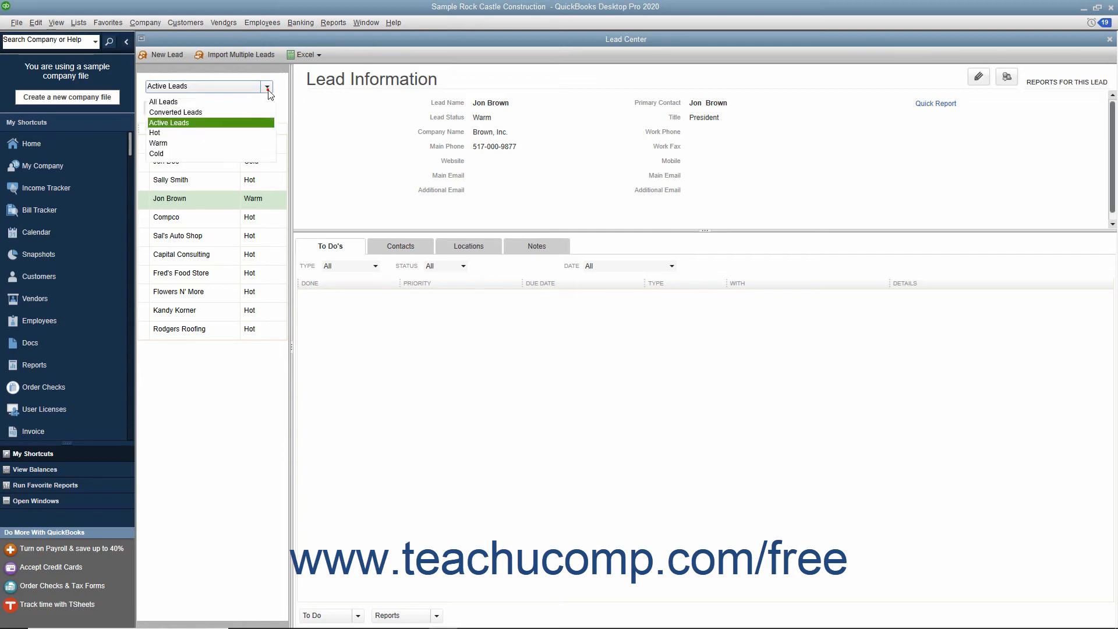
pyautogui.click(200, 133)
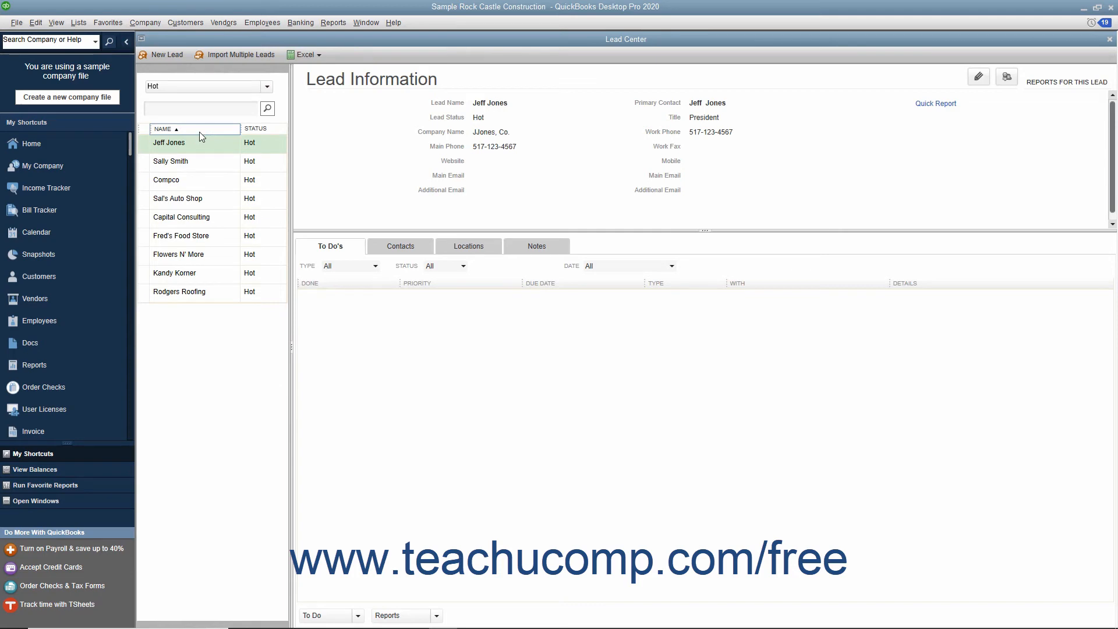
pyautogui.click(267, 86)
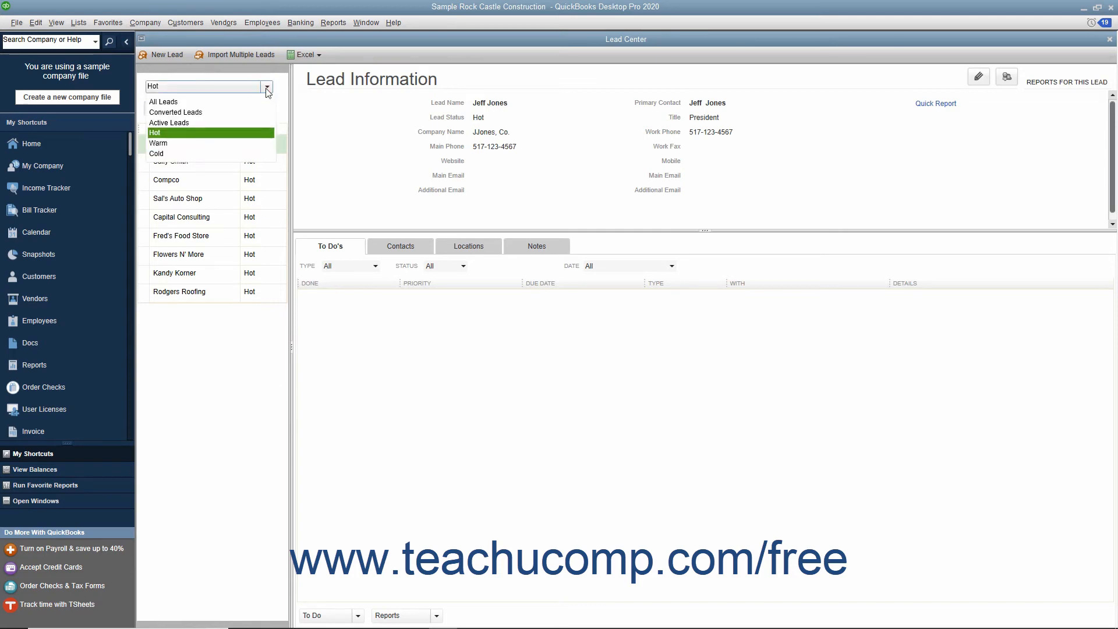
pyautogui.click(240, 104)
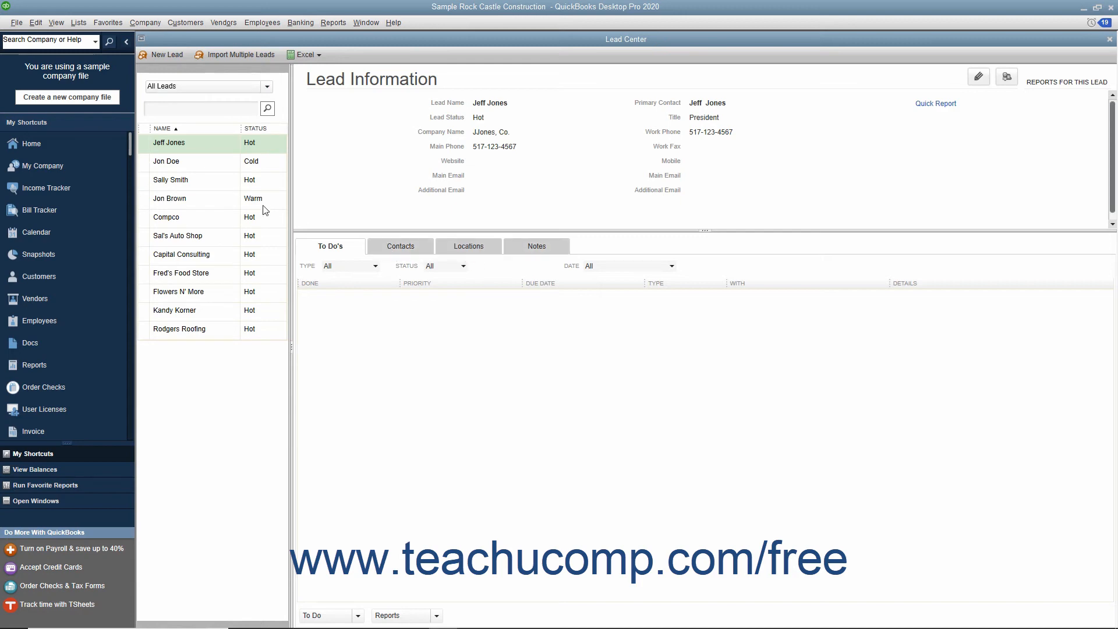
pyautogui.click(233, 204)
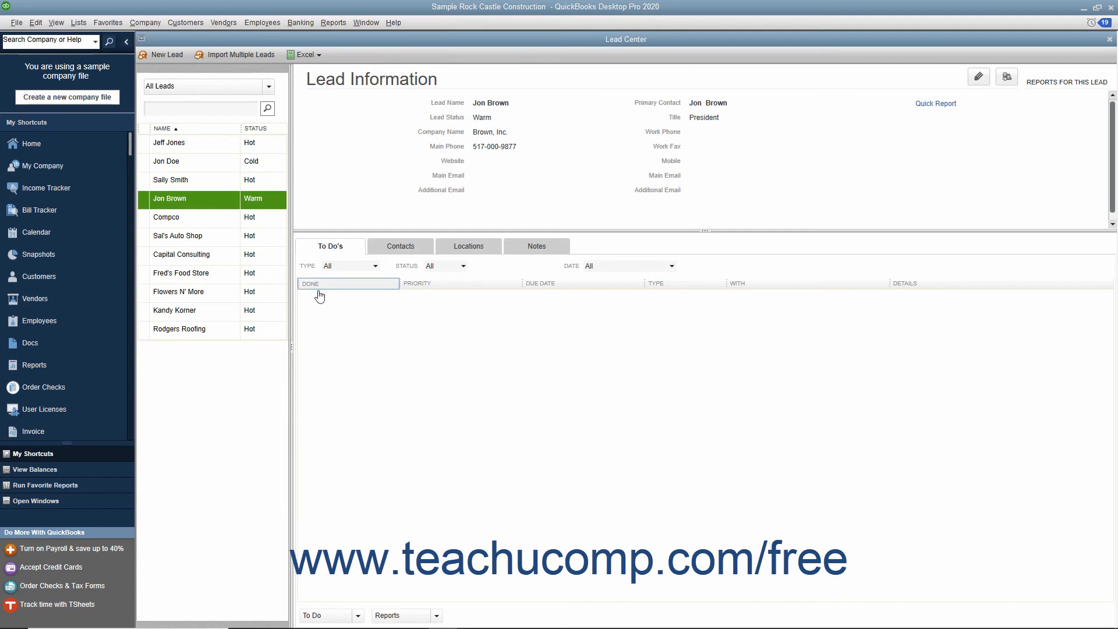
pyautogui.rightClick(356, 316)
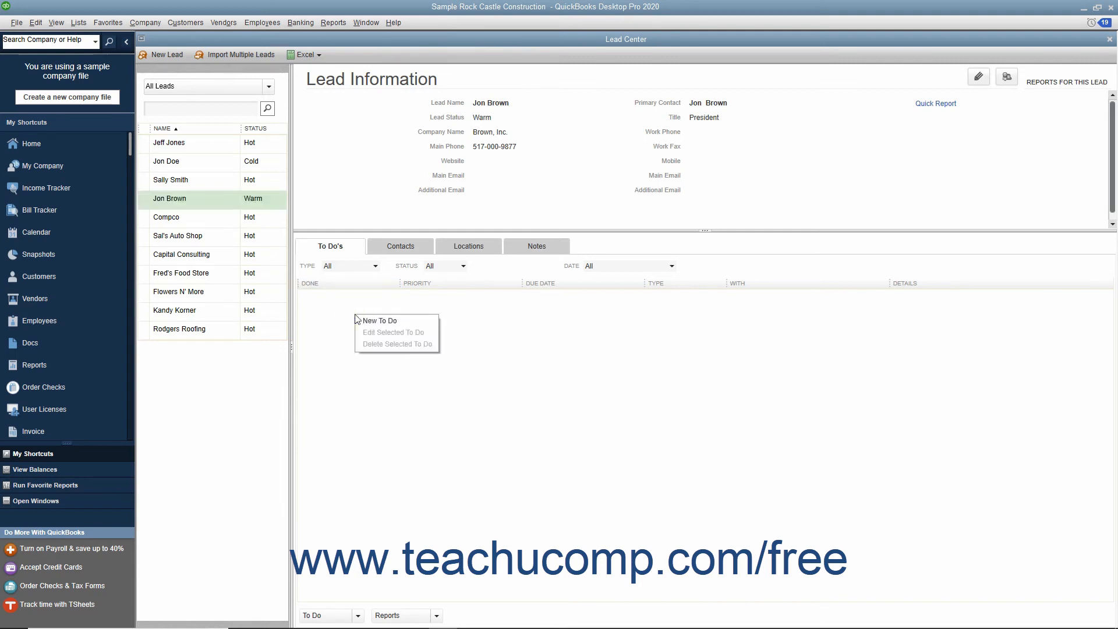
pyautogui.click(387, 322)
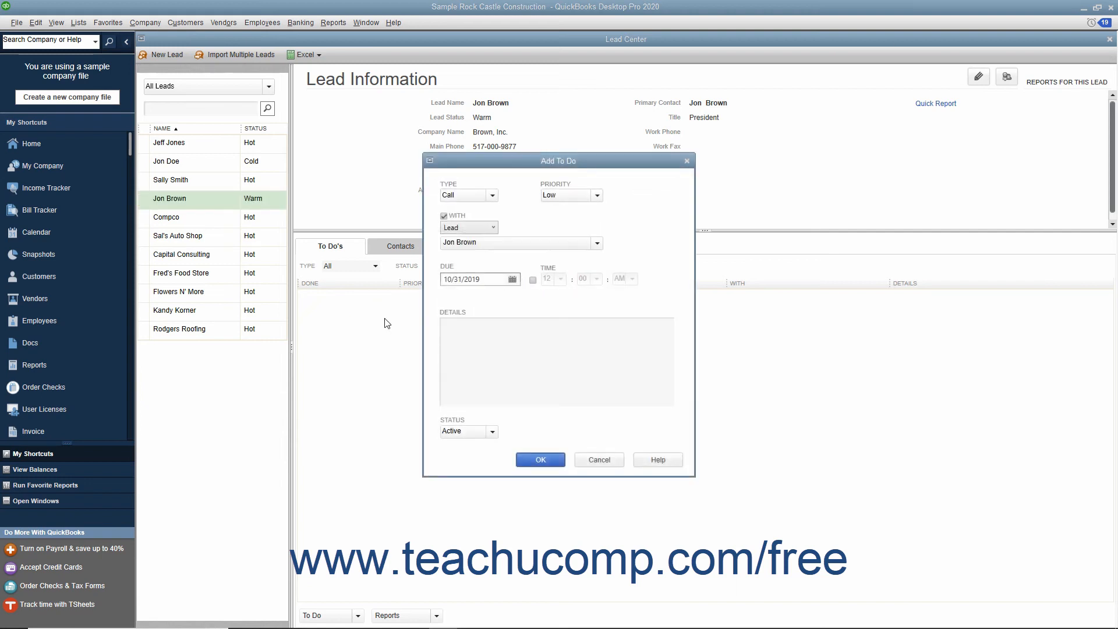
pyautogui.click(594, 196)
pyautogui.click(568, 221)
pyautogui.click(532, 280)
pyautogui.click(560, 279)
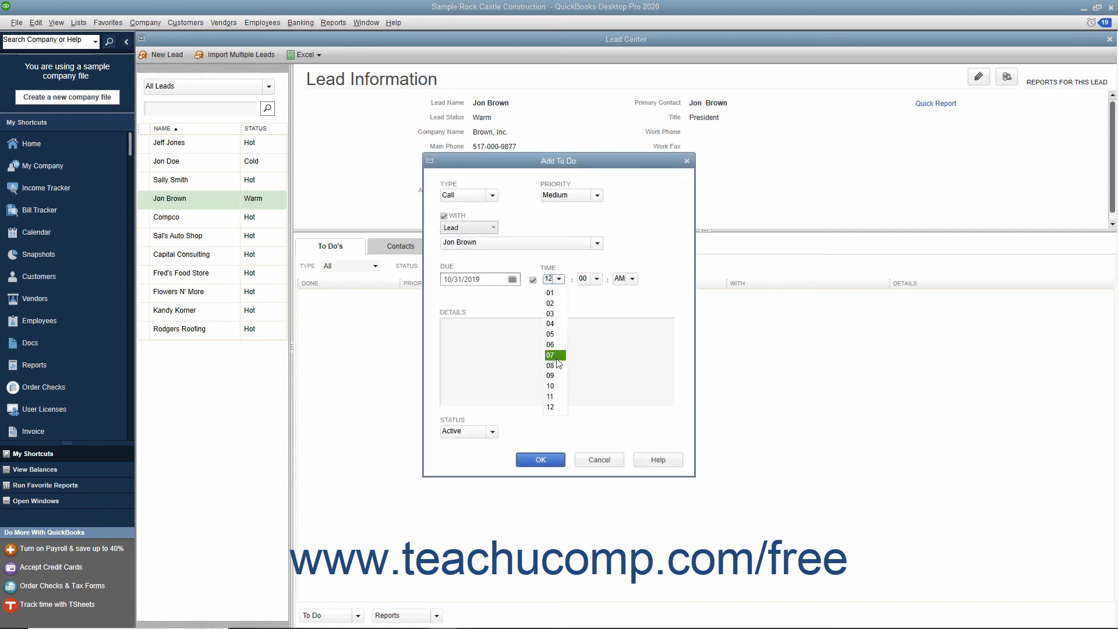
pyautogui.click(550, 324)
pyautogui.click(630, 280)
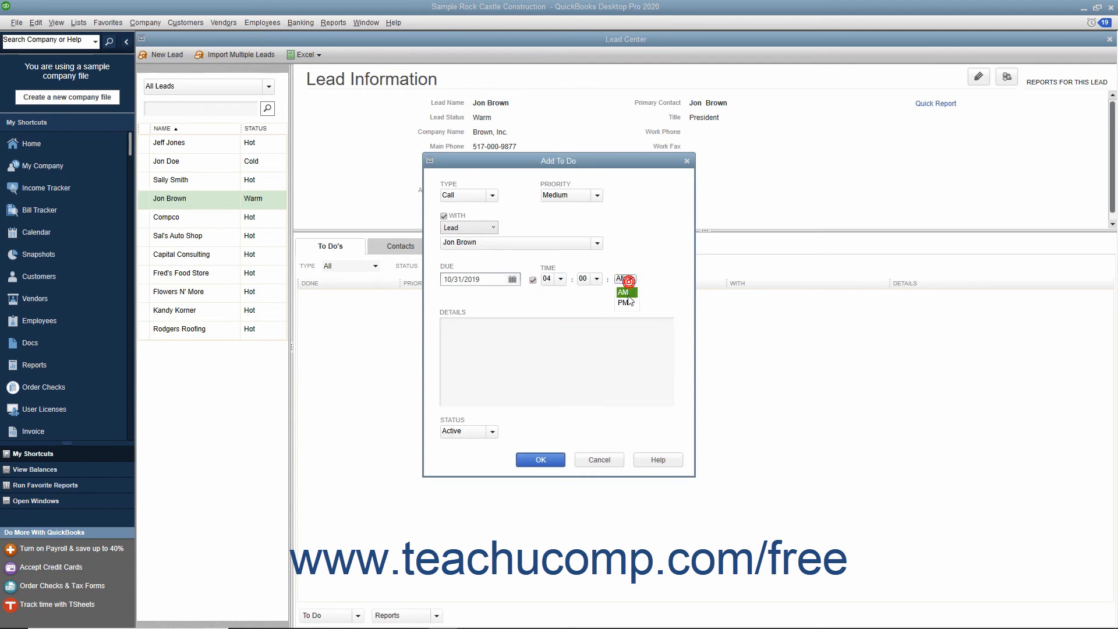
pyautogui.click(626, 301)
pyautogui.click(583, 339)
pyautogui.write('Call Jon about the quote.')
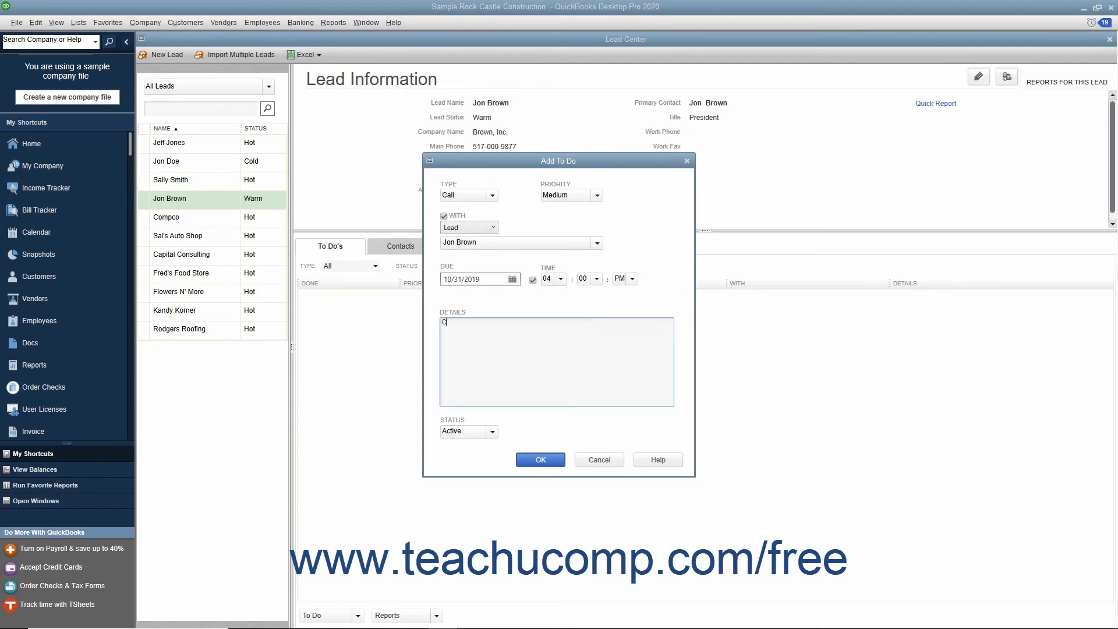
pyautogui.click(552, 464)
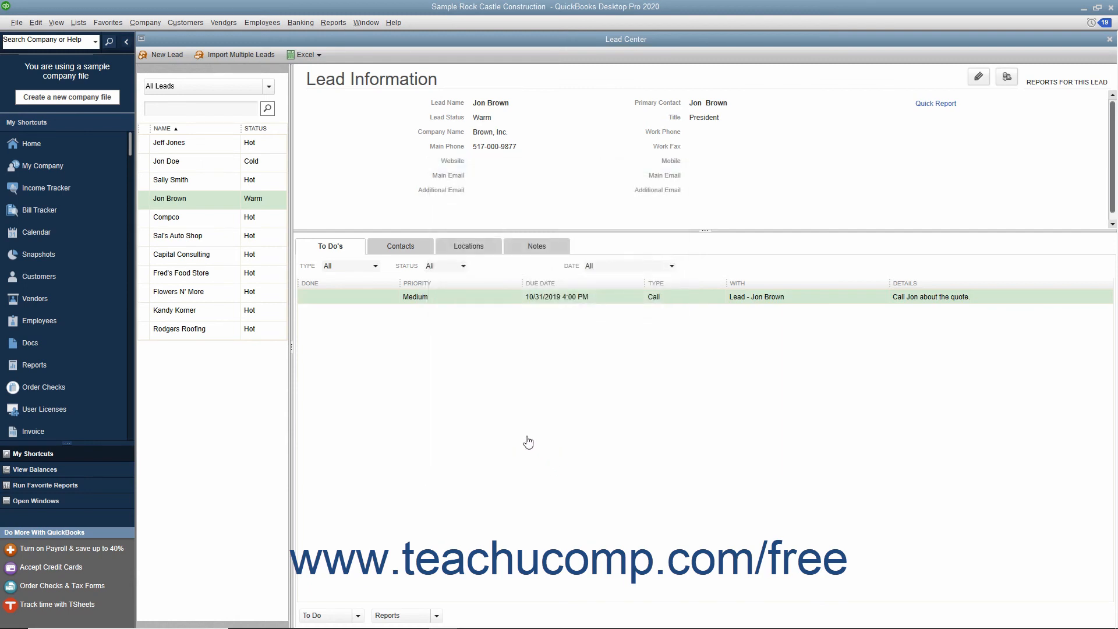
pyautogui.click(205, 204)
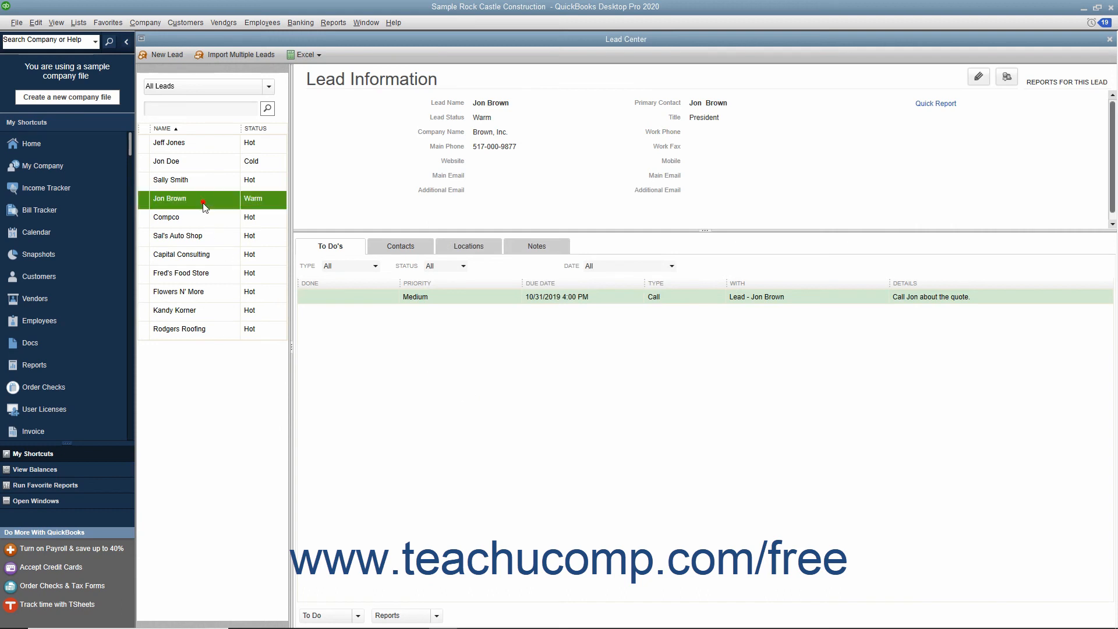
pyautogui.click(1007, 78)
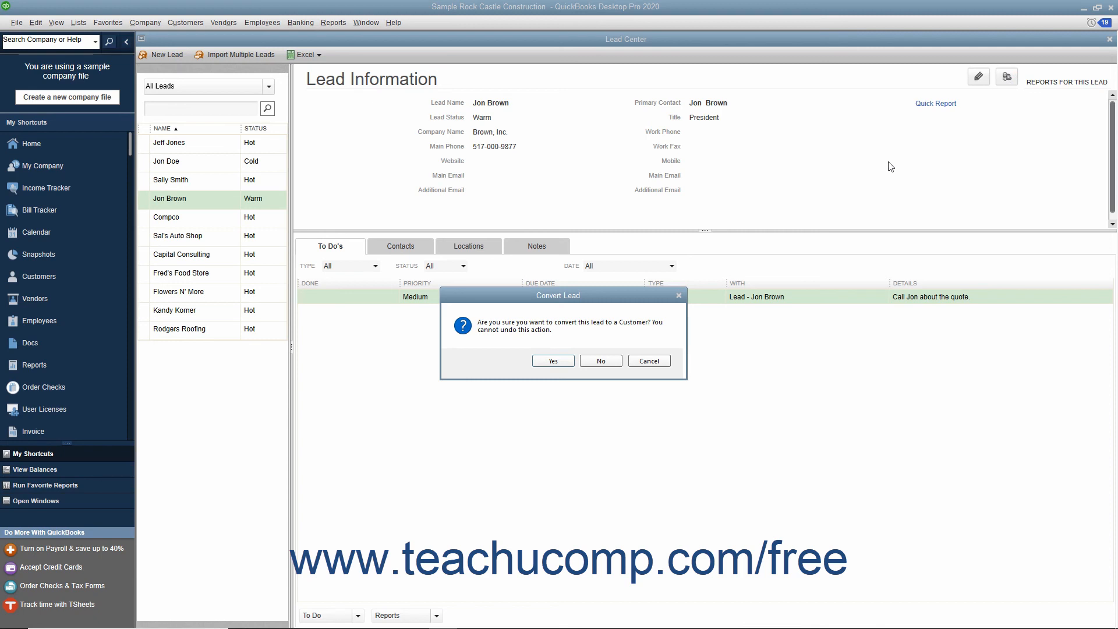
pyautogui.click(552, 361)
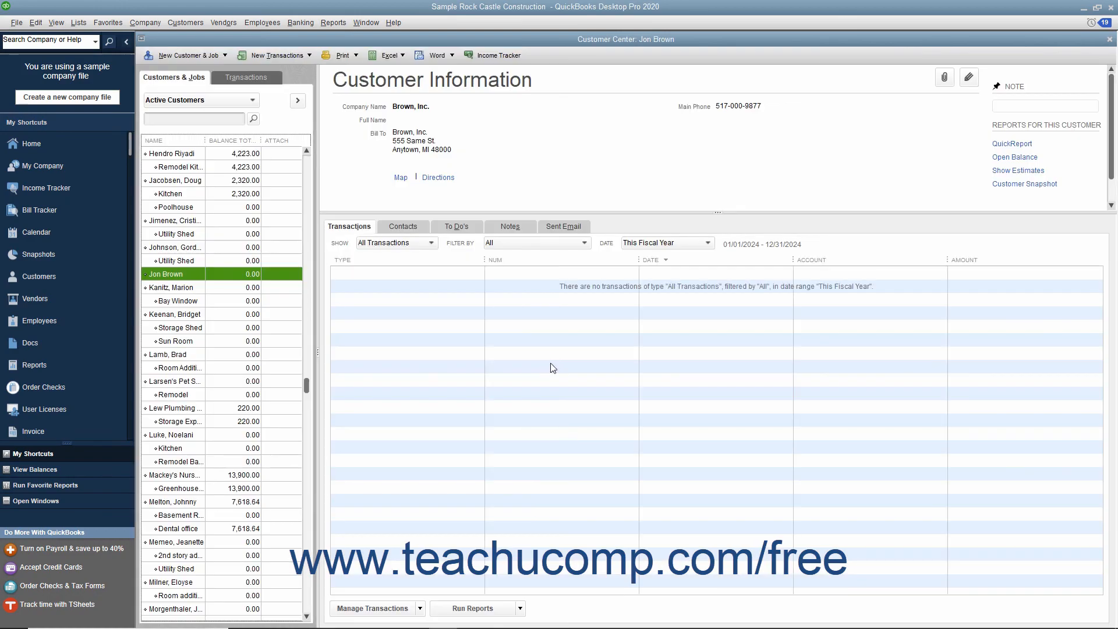